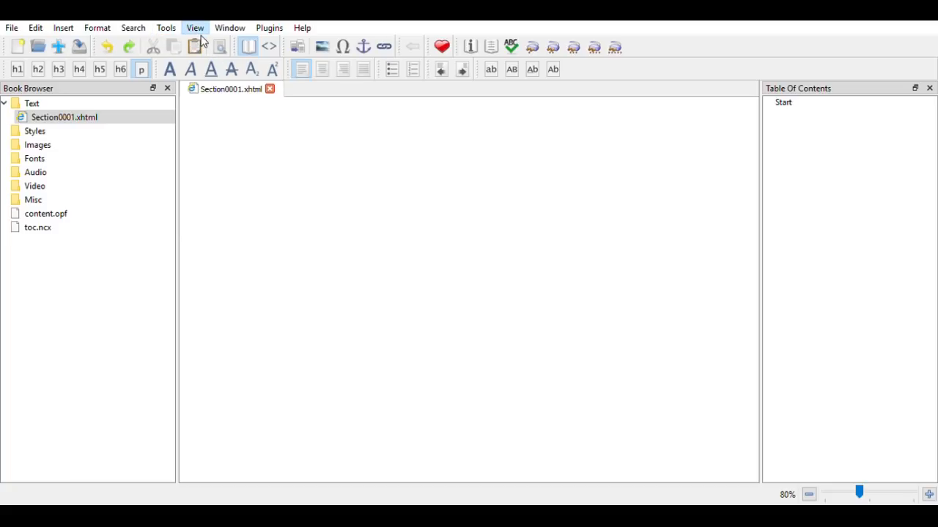
Create a new blank EPUB book and show its first section in Code View.
left_click(19, 49)
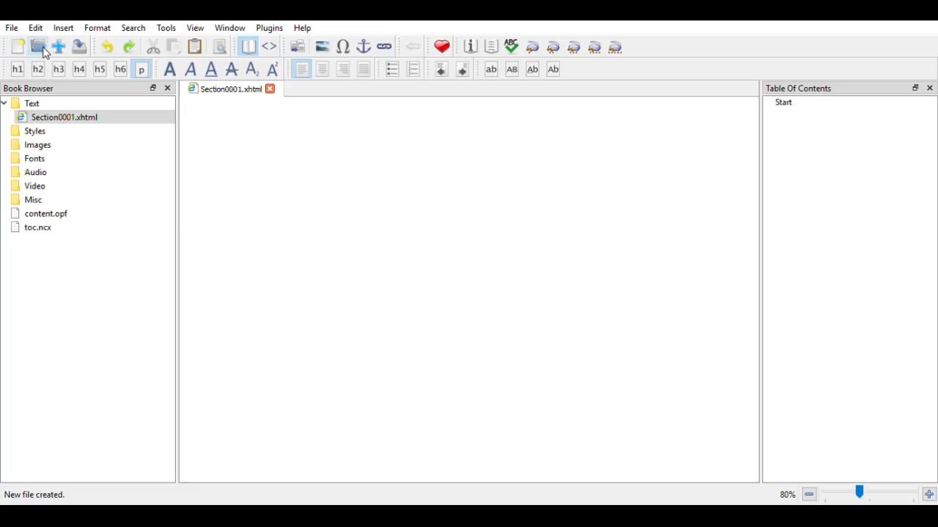
left_click(44, 50)
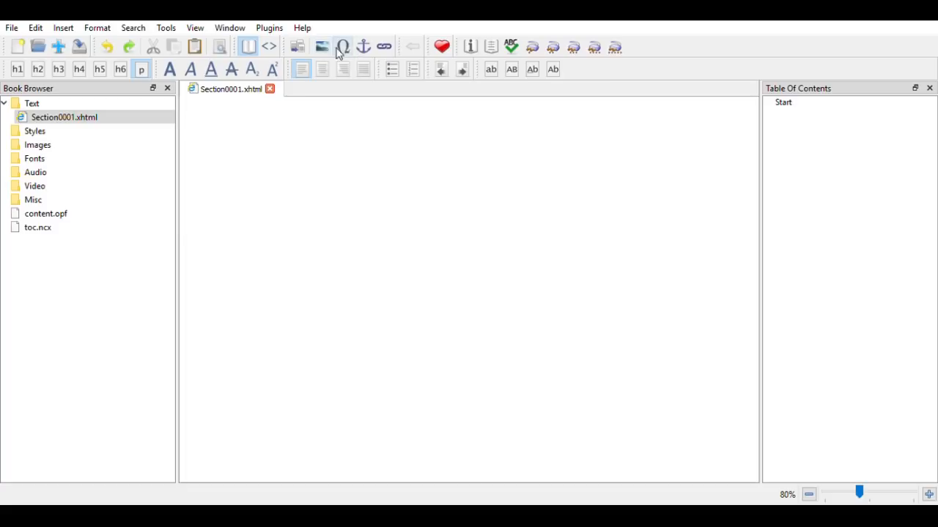
left_click(268, 48)
left_click(248, 48)
left_click(268, 47)
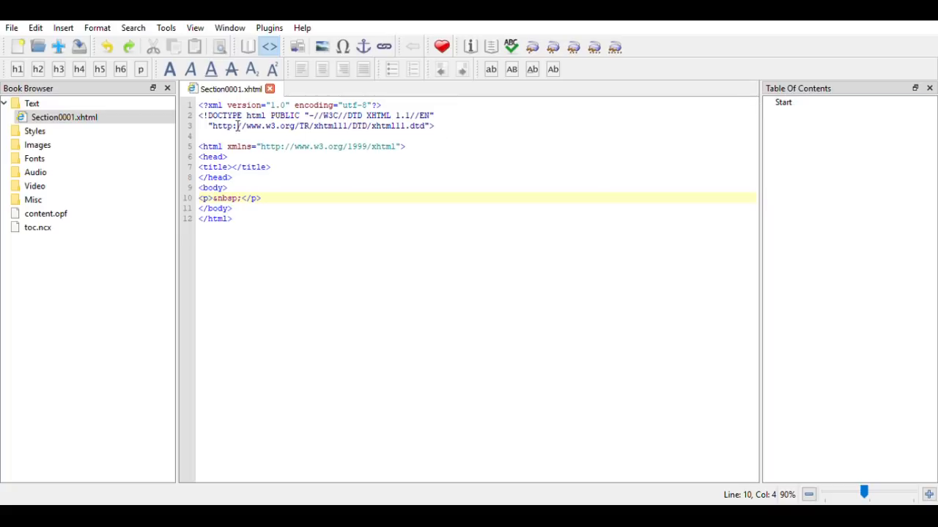
Rename Section0001.xhtml as cover.xhtml.
left_click(61, 122)
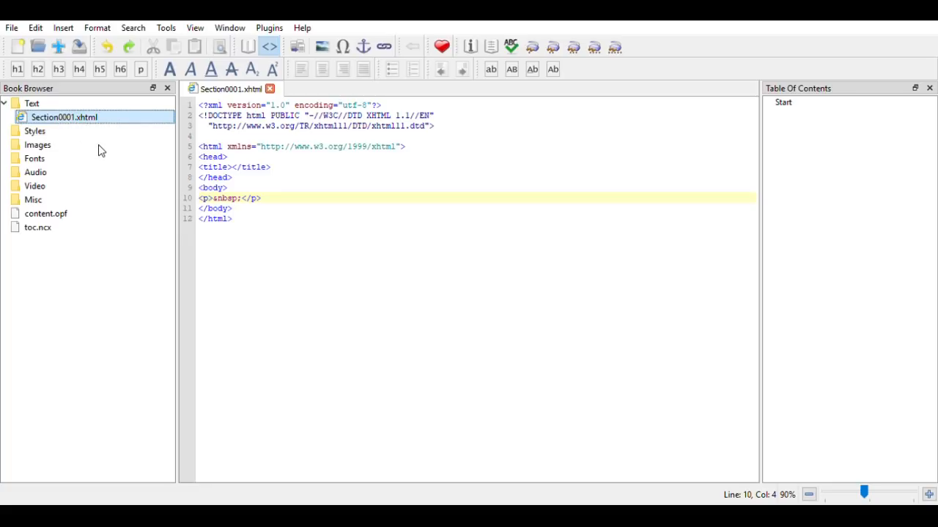
key("F2")
type("cov")
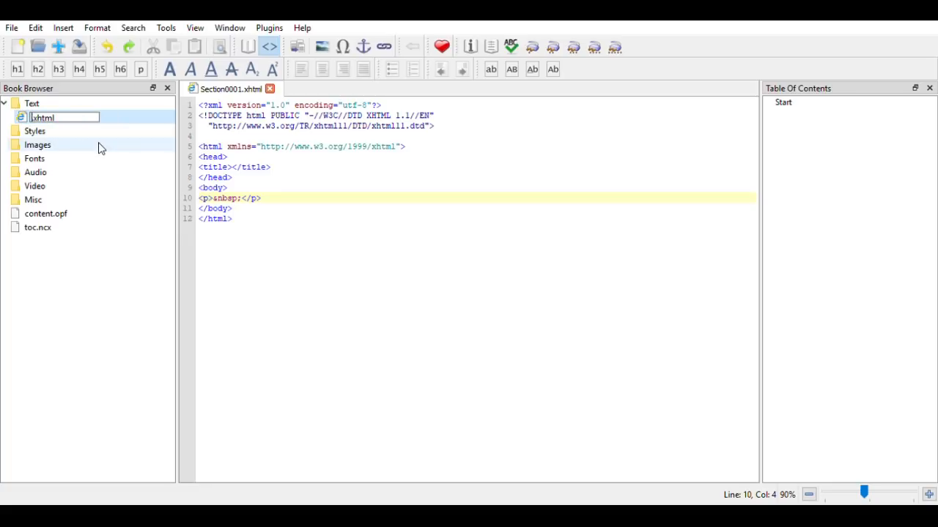
type("er")
key("Return")
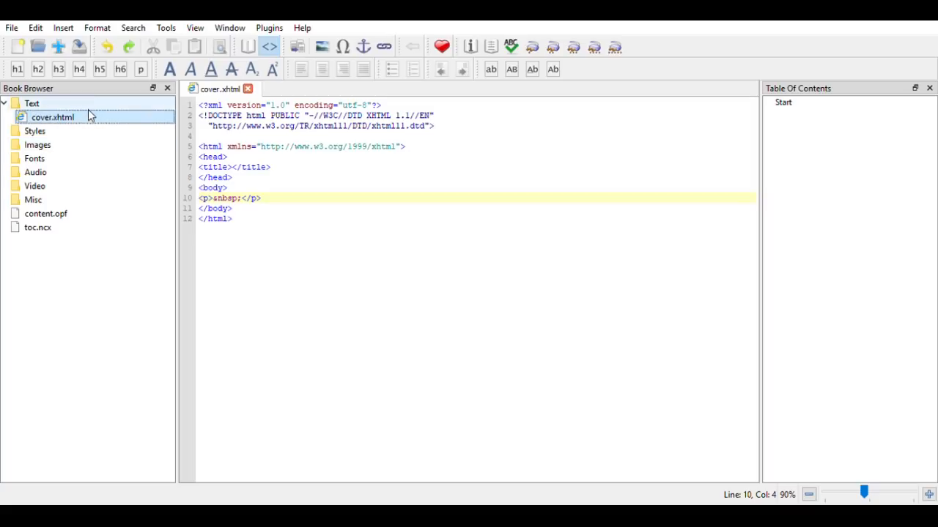
Insert the image cover e modul 2.jpg into cover.xhtml in Book View and check how the cover displays.
left_click(249, 49)
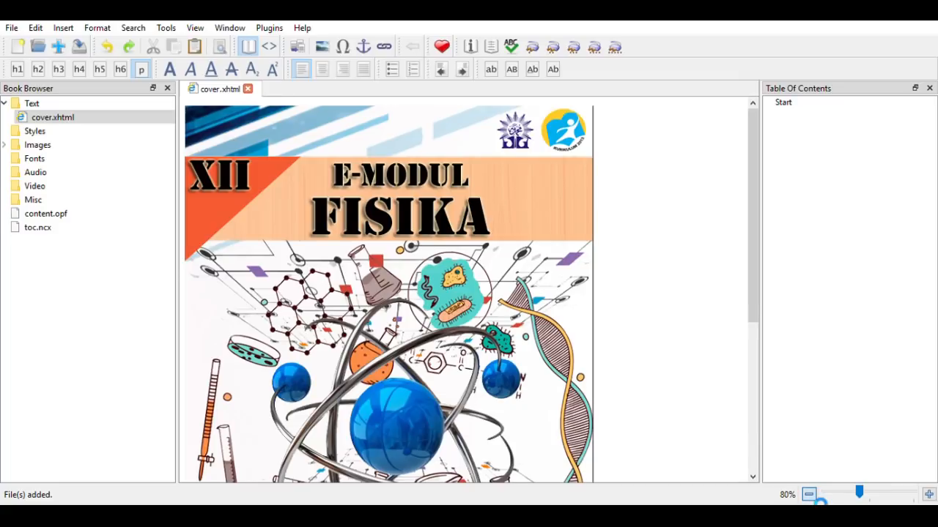
left_click(809, 494)
left_click(809, 494)
left_click(808, 494)
left_click(809, 494)
left_click(809, 494)
left_click(809, 494)
left_click(809, 494)
left_click(809, 495)
left_click_drag(827, 492, 860, 493)
left_click_drag(754, 301, 766, 239)
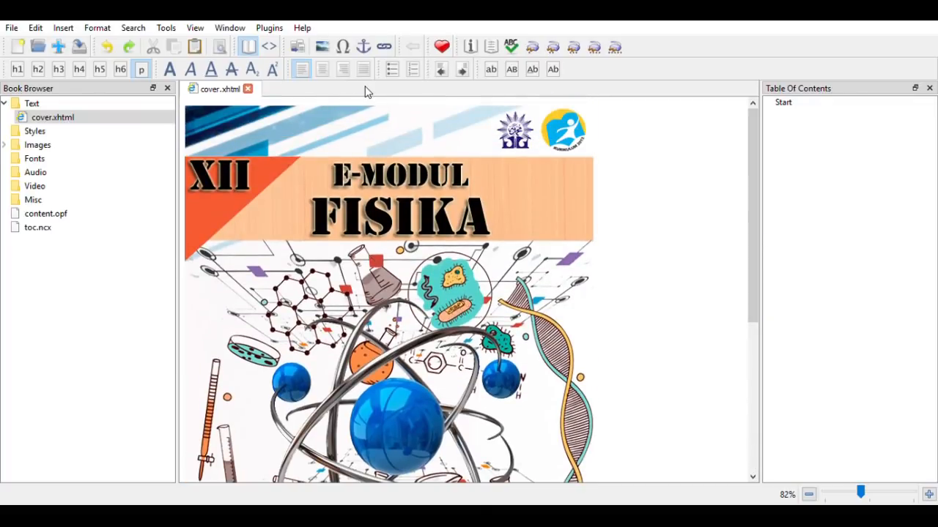
Inspect the image tag and its alt text in the source code of cover.xhtml.
left_click(269, 47)
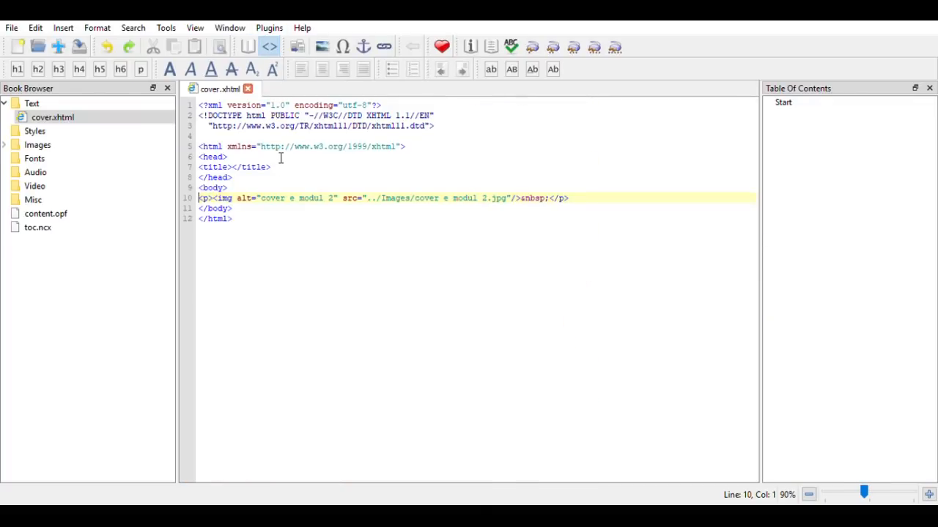
left_click_drag(335, 203, 269, 205)
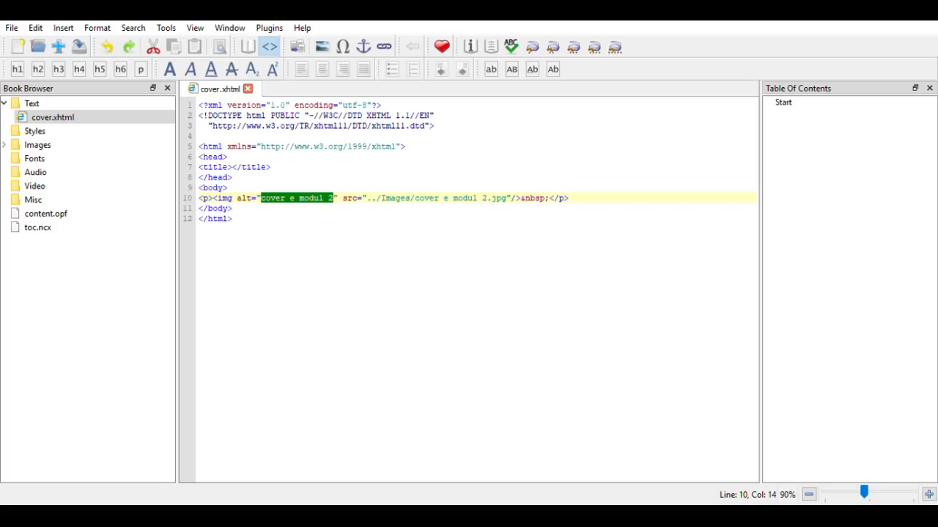
left_click(299, 327)
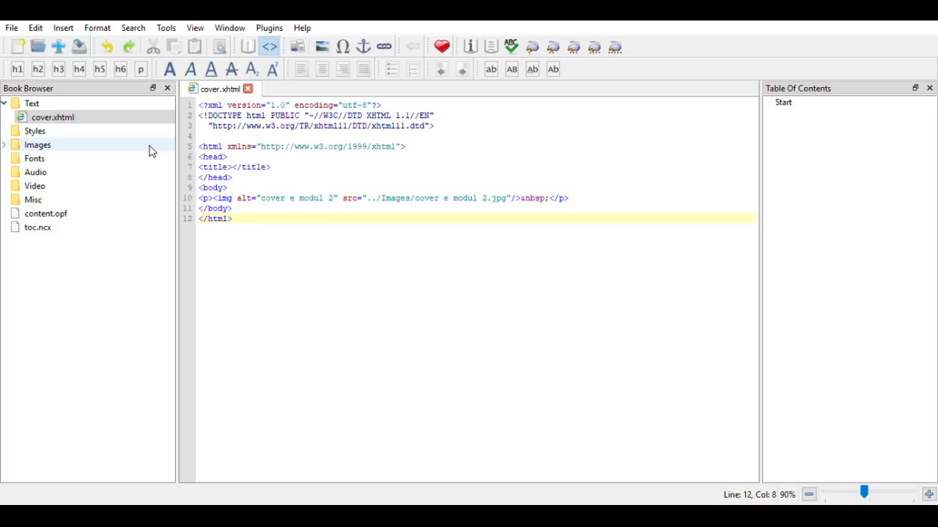
Open the existing physics e-module book and open its judul.xhtml file.
left_click(14, 31)
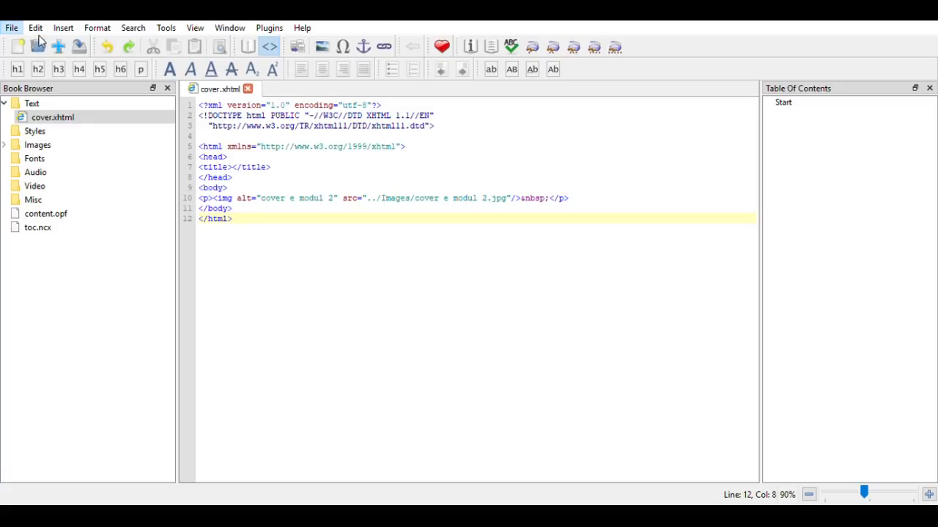
left_click(44, 57)
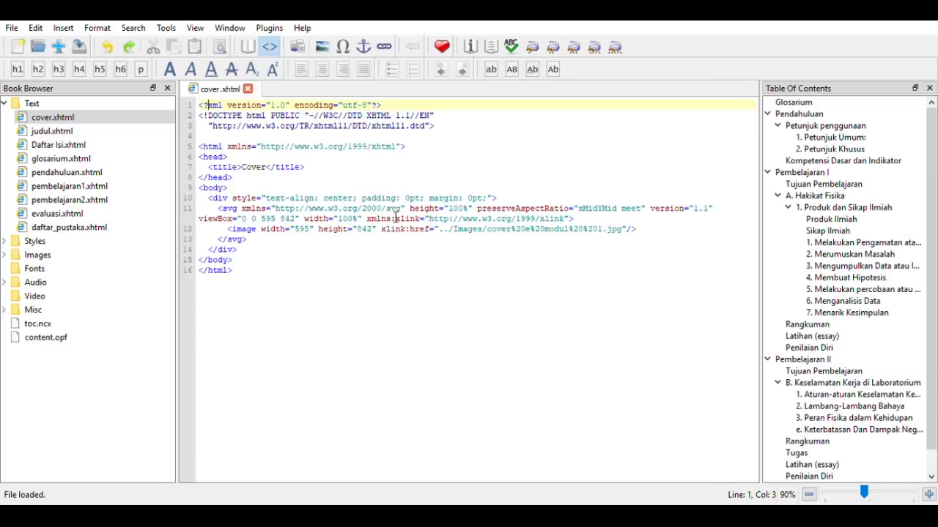
left_click(63, 133)
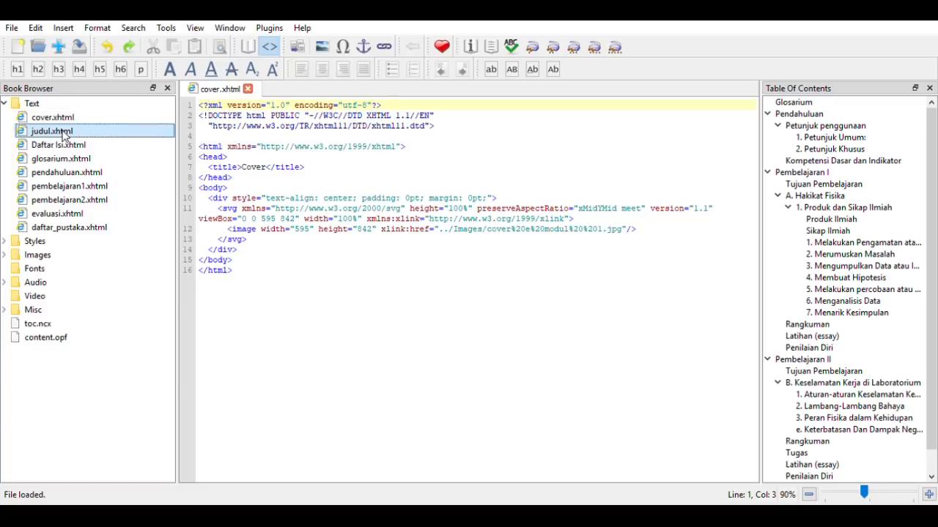
double_click(64, 133)
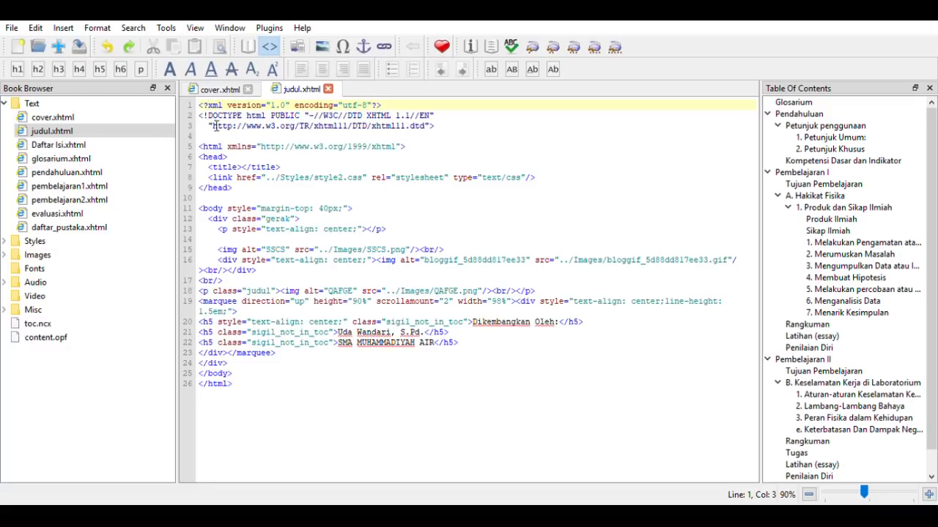
Go through the book's remaining text files from Daftar Isi.xhtml to daftar_pustaka.xhtml.
left_click(121, 150)
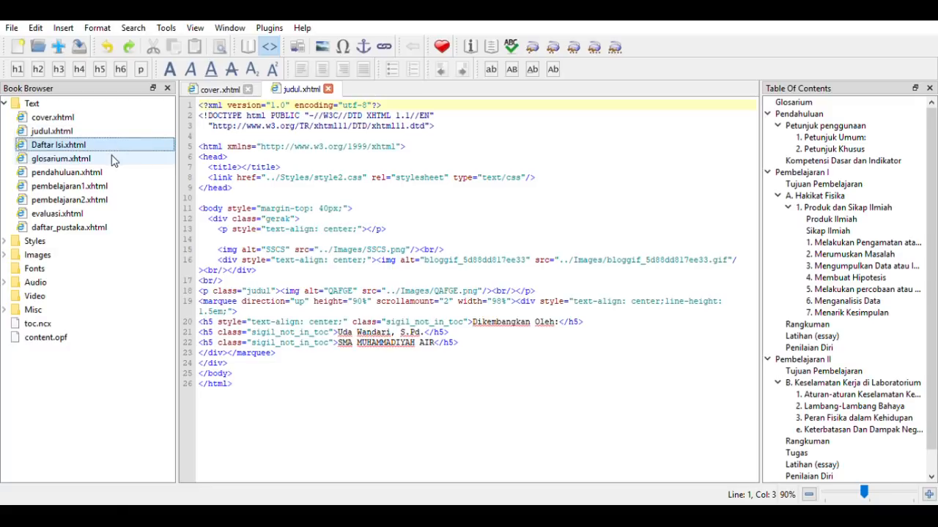
left_click(113, 158)
left_click(112, 174)
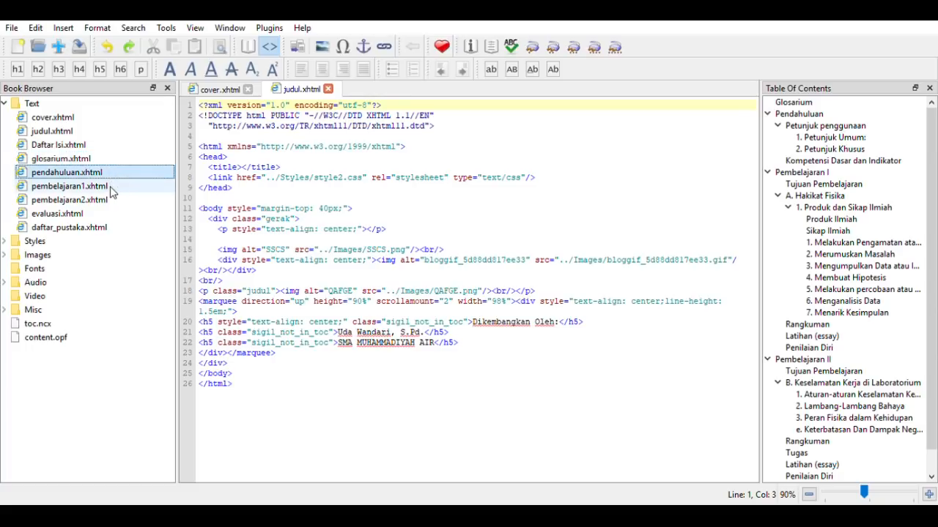
left_click(110, 188)
left_click(108, 202)
left_click(103, 216)
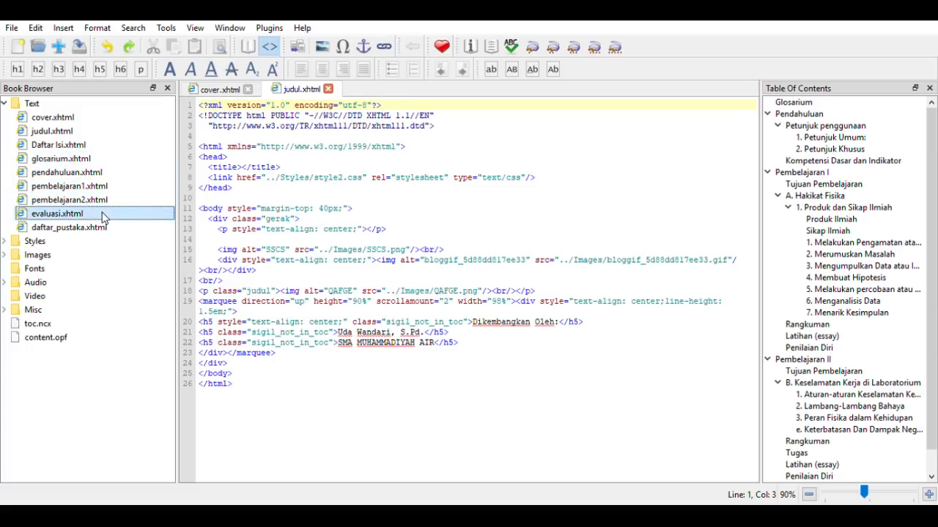
left_click(103, 229)
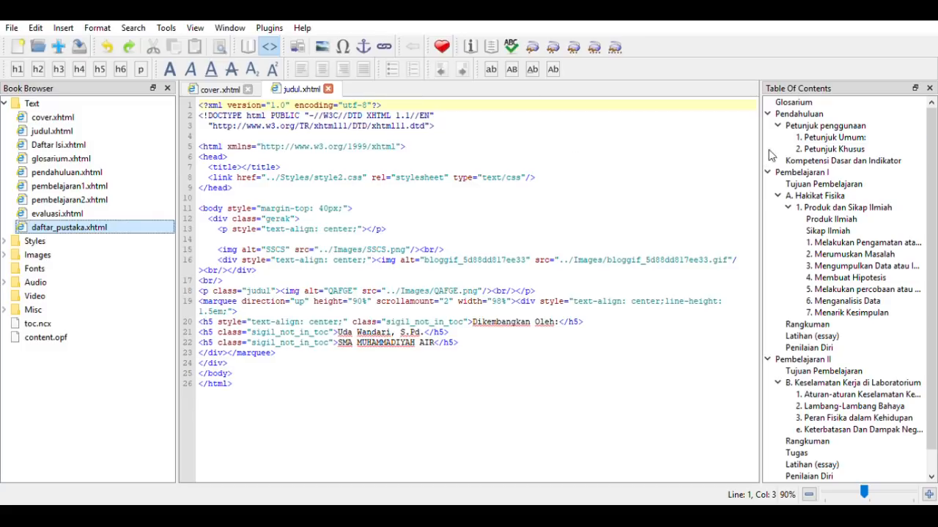
Open the Glosarium and Pendahuluan chapters from the table of contents and select the Petunjuk penggunaan entry.
left_click(933, 171)
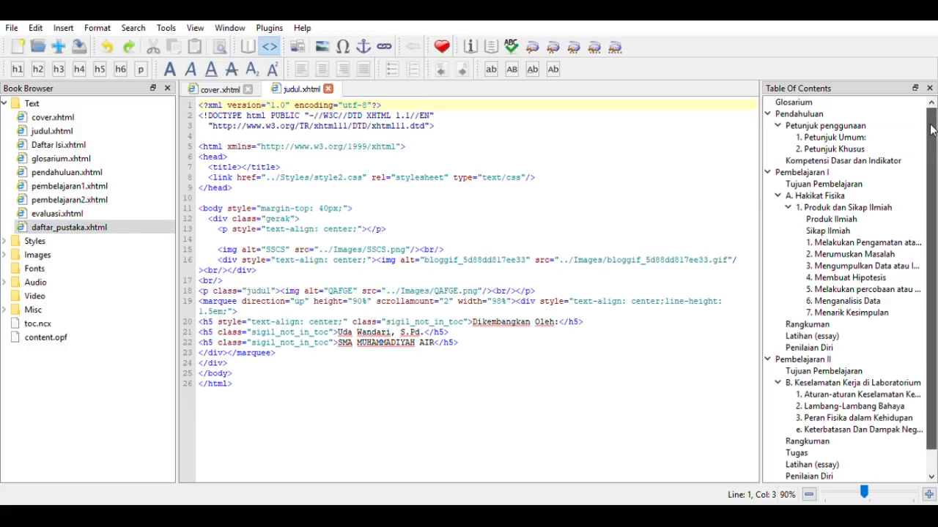
left_click(846, 103)
left_click(843, 116)
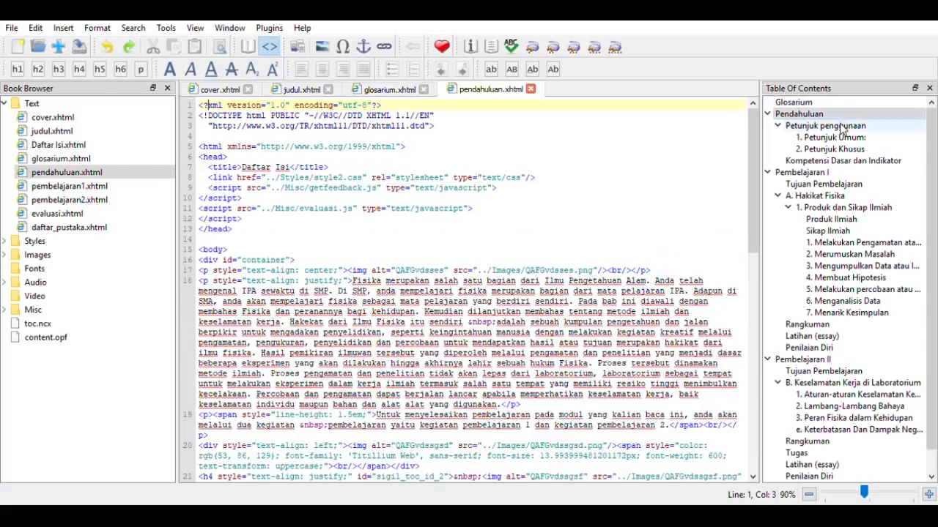
left_click(841, 126)
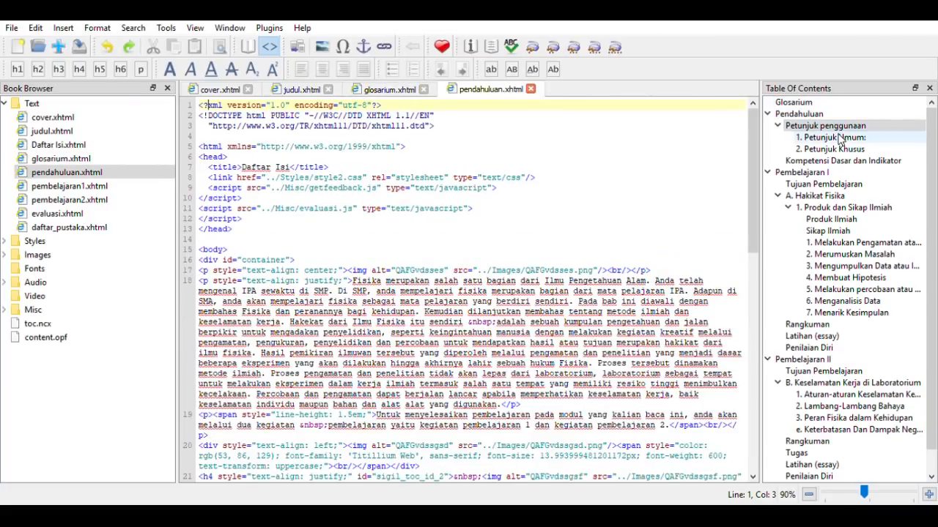
Show pendahuluan.xhtml in Book View and highlight the two introductory paragraphs under the PENDAHULUAN heading.
left_click_drag(352, 281, 670, 433)
left_click(249, 48)
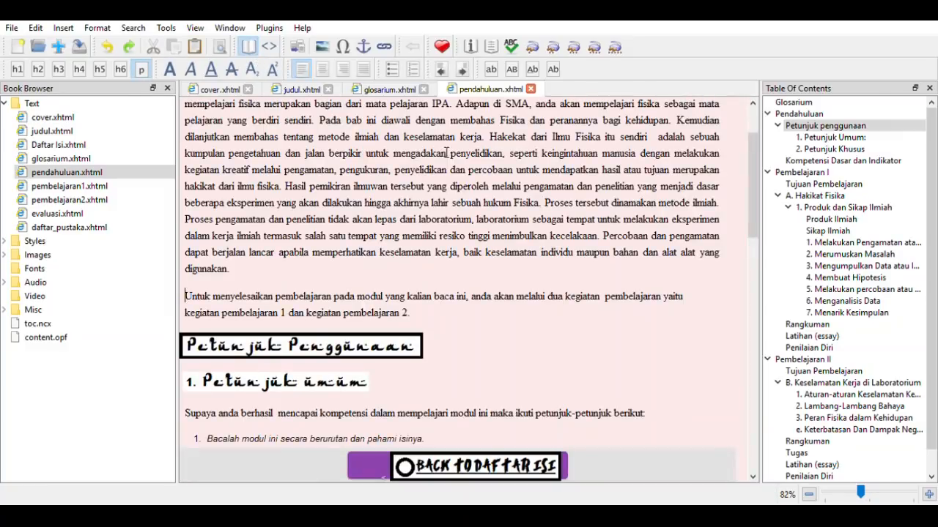
left_click_drag(752, 192, 751, 182)
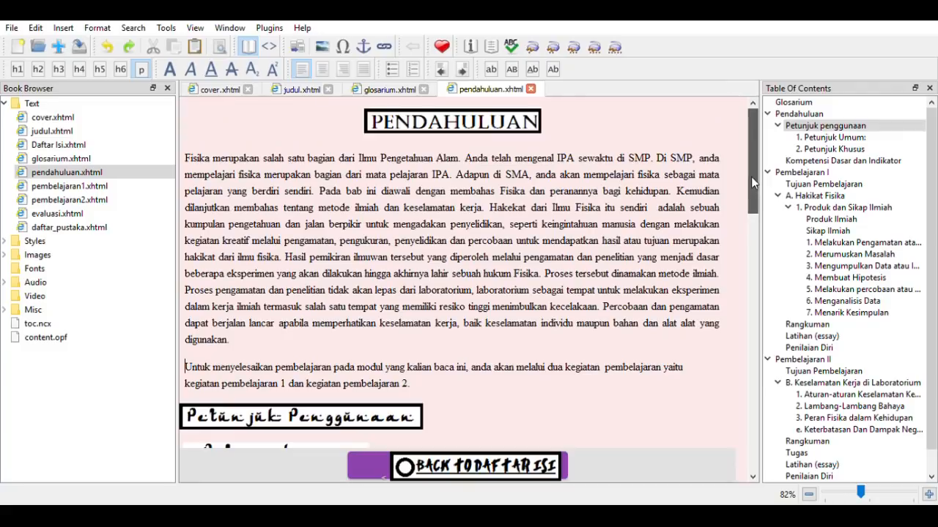
left_click_drag(190, 161, 432, 392)
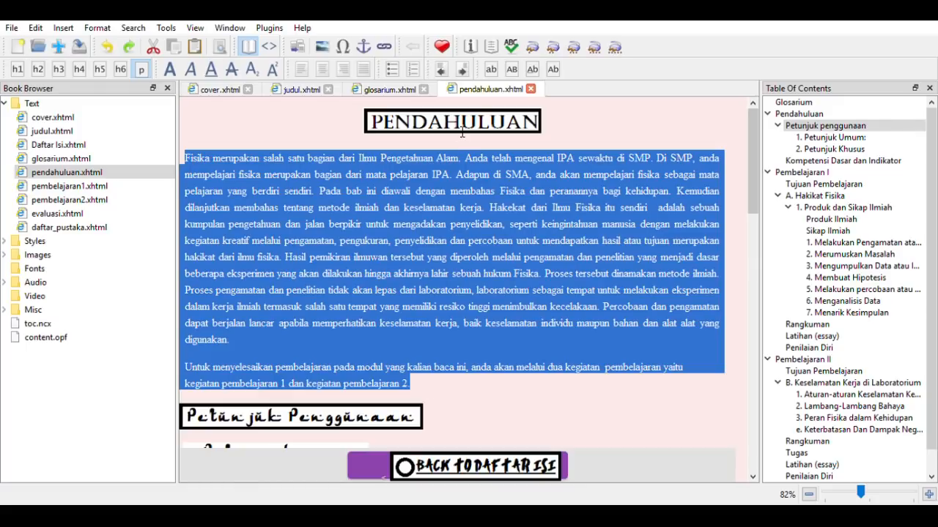
Insert the KEGIATAN PEMBELAJARAN KE - 2 heading image beside the PENDAHULUAN heading and delete it again.
left_click(556, 126)
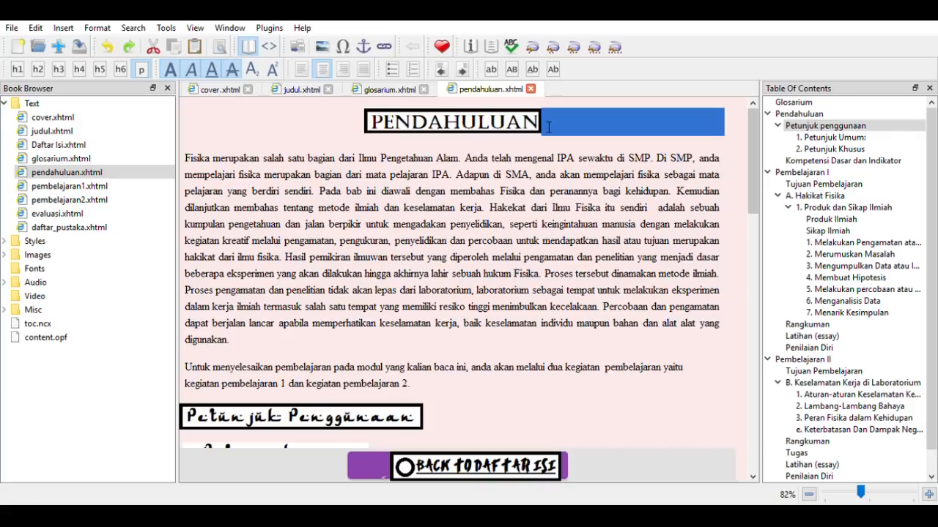
left_click(548, 126)
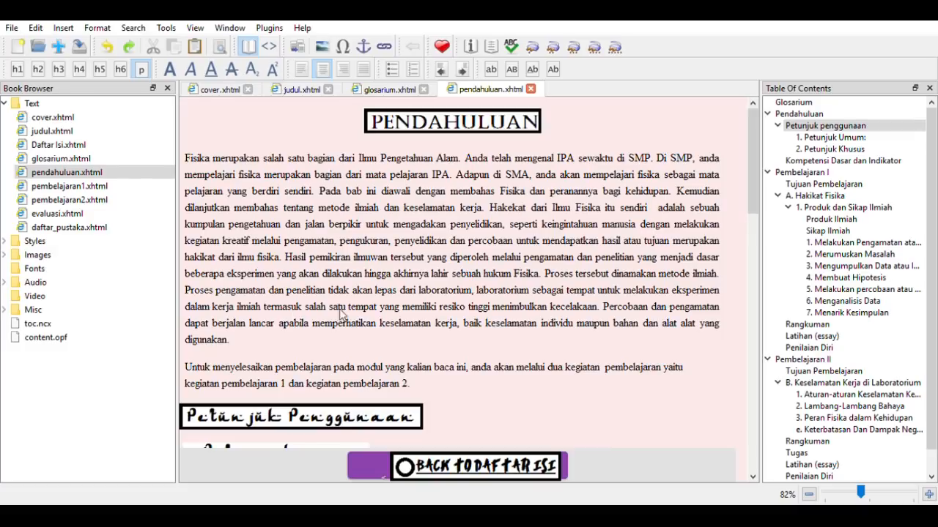
left_click(644, 489)
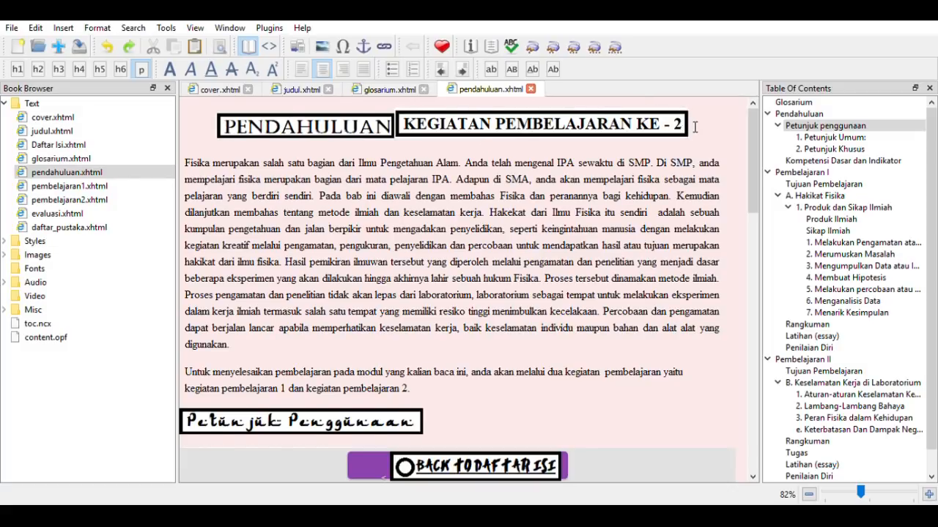
key("BackSpace")
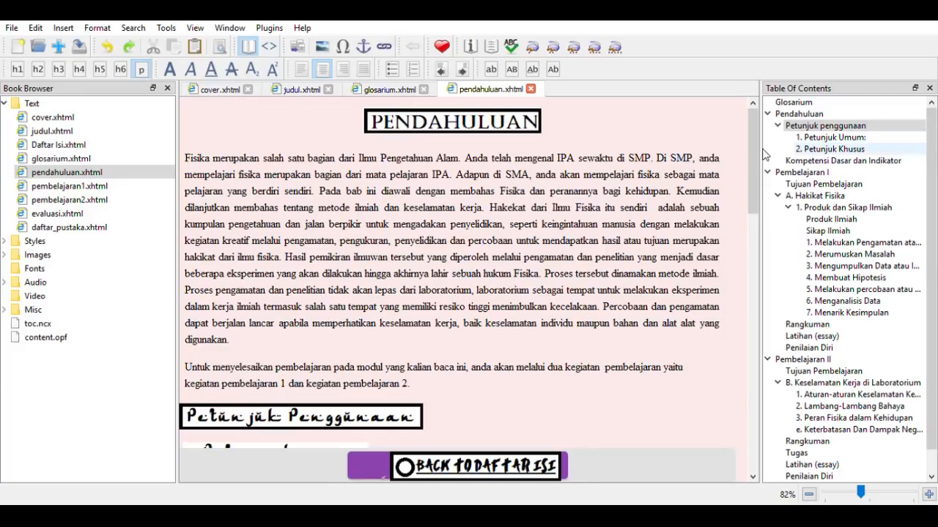
Replace the text of indicator 3.1.1 in the Indikator list with "mengamati gejala alam".
left_click_drag(759, 159, 761, 412)
left_click(422, 269)
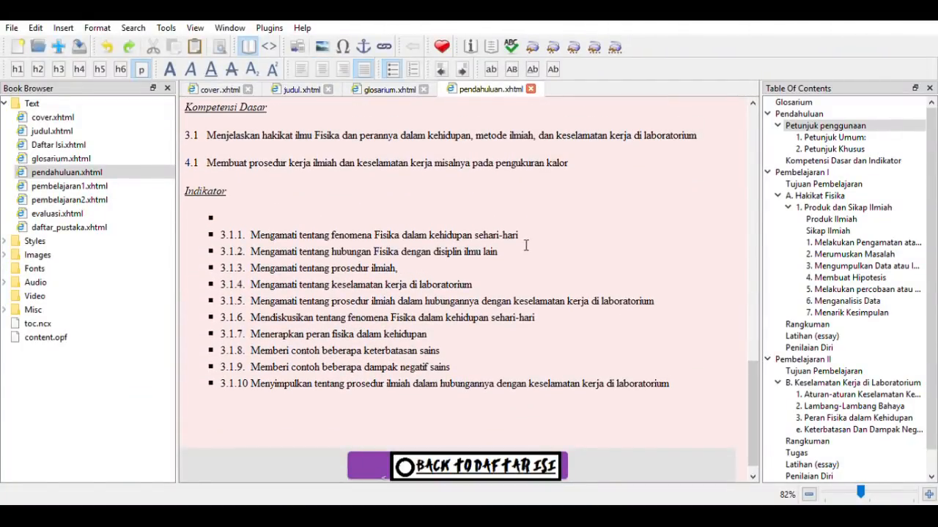
left_click_drag(527, 241, 262, 248)
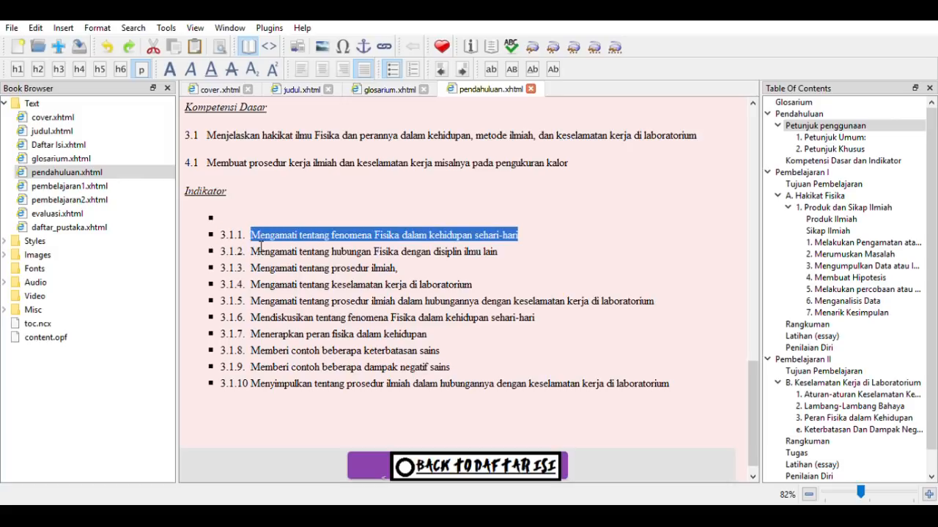
key("BackSpace")
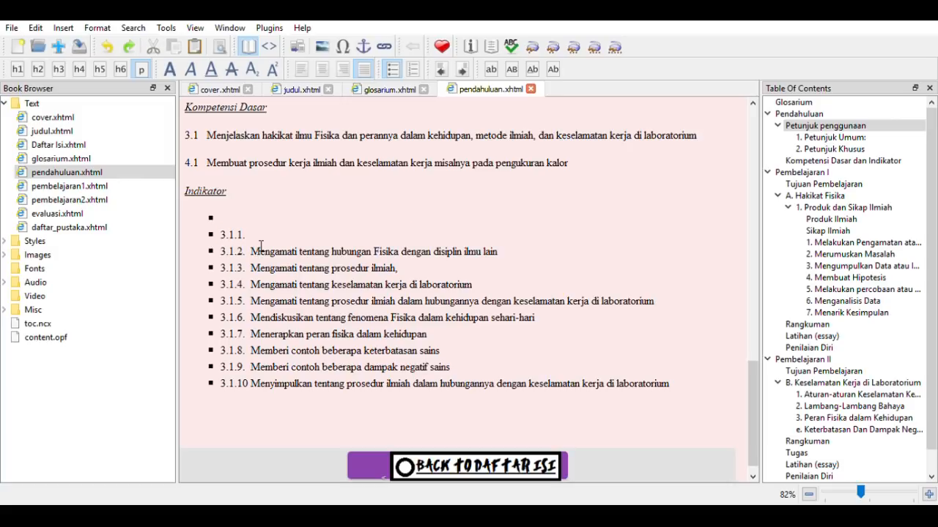
type("mengamati gejala alam")
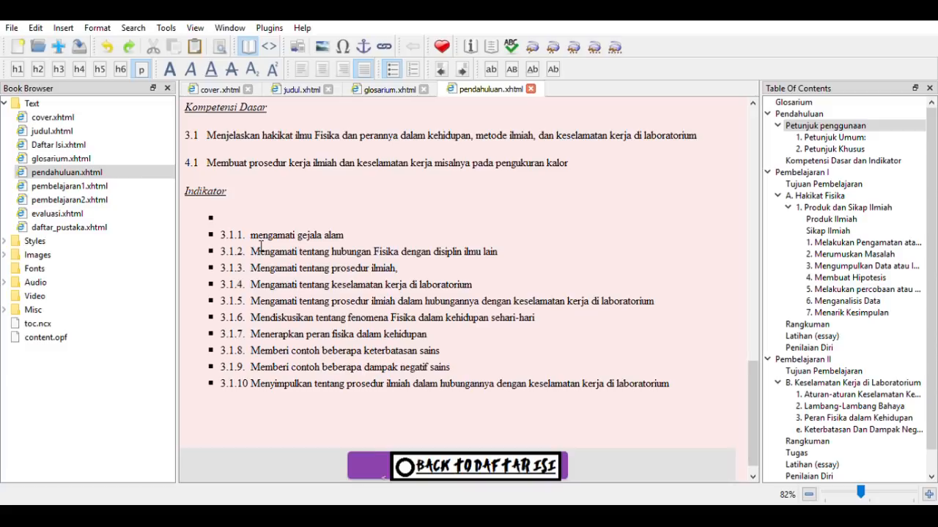
Locate and highlight the edited text of indicator 3.1.1 in the source code of pendahuluan.xhtml.
left_click(271, 47)
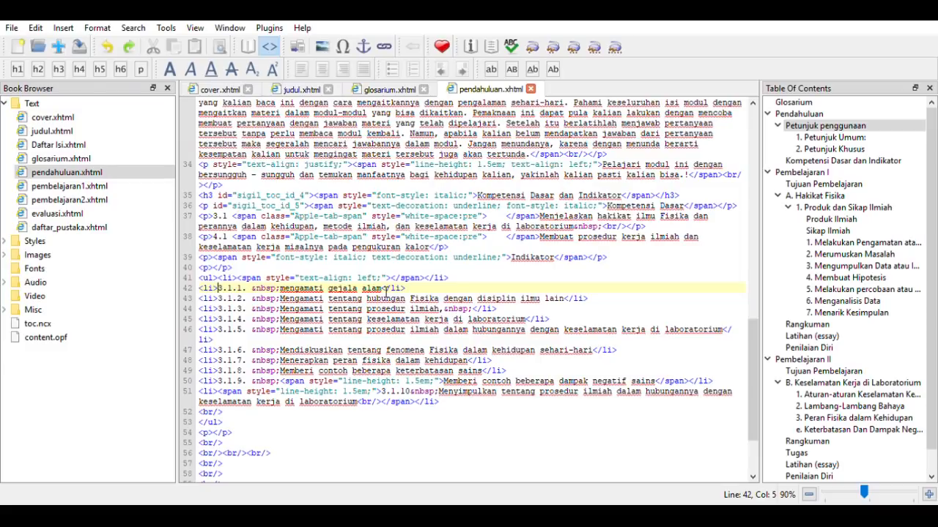
left_click_drag(384, 291, 286, 293)
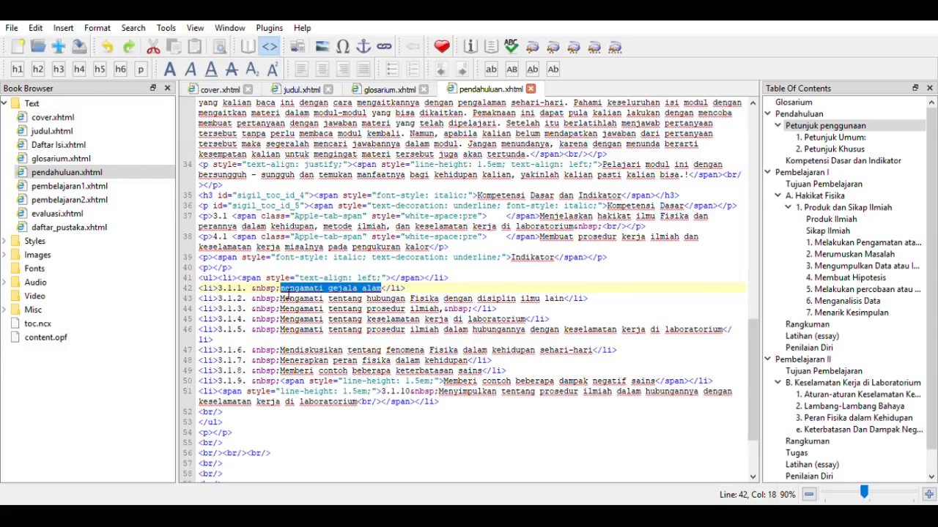
Replace the 3.1.1 indicator text in the source code with "mengamati lingkungan alam" and check the page in Book View.
key("Delete")
type("mengamat")
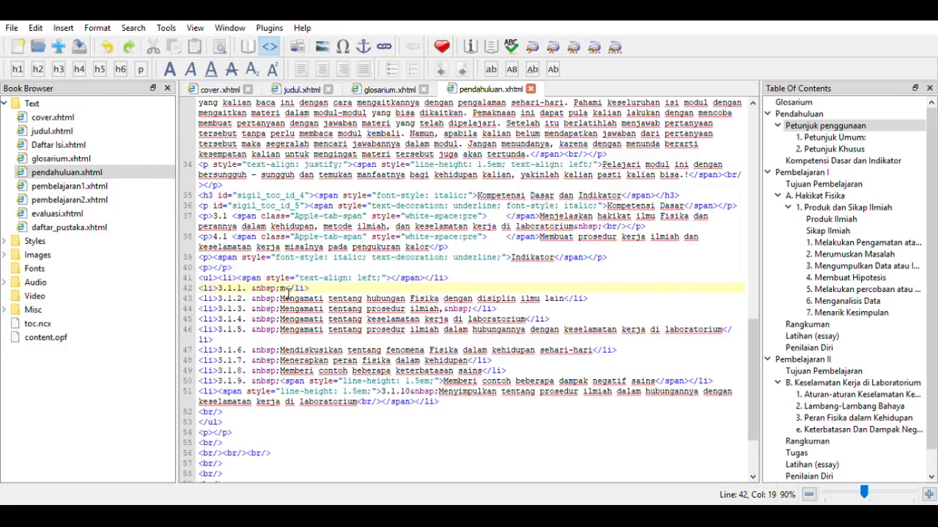
type("i lingkungan alam")
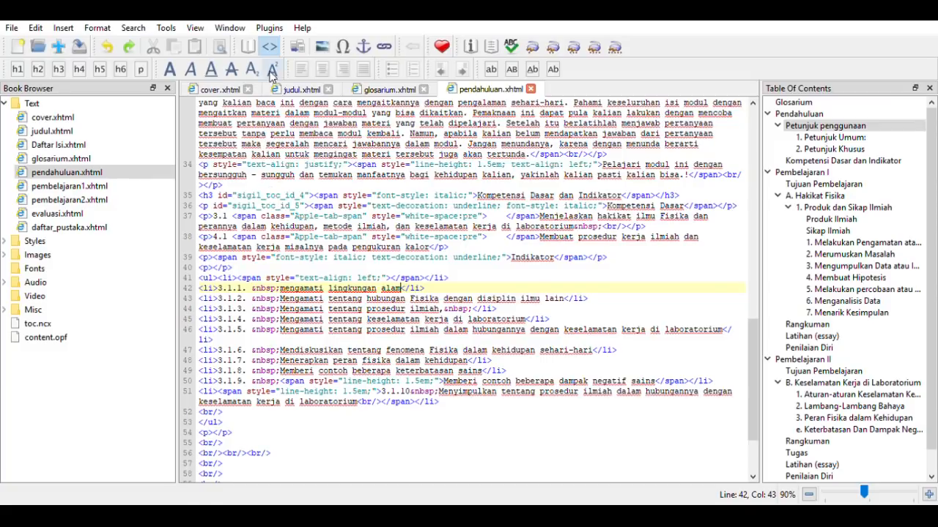
left_click(248, 47)
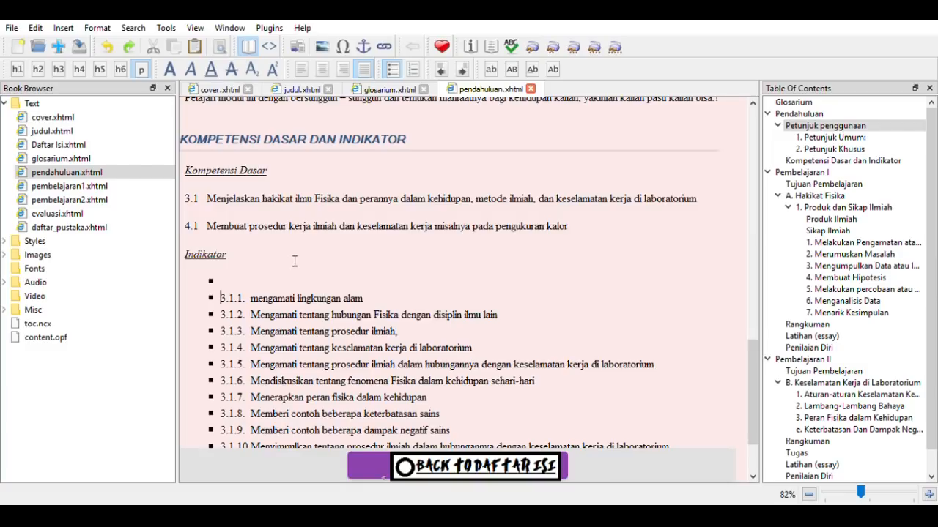
left_click_drag(757, 375, 759, 126)
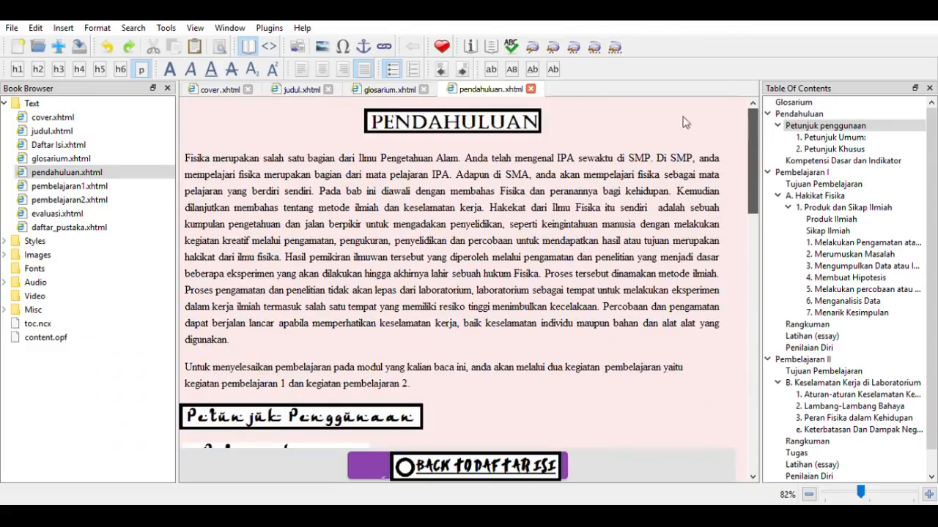
Open judul.xhtml and look through the title page from the E-MODUL heading down to its end.
left_click(98, 132)
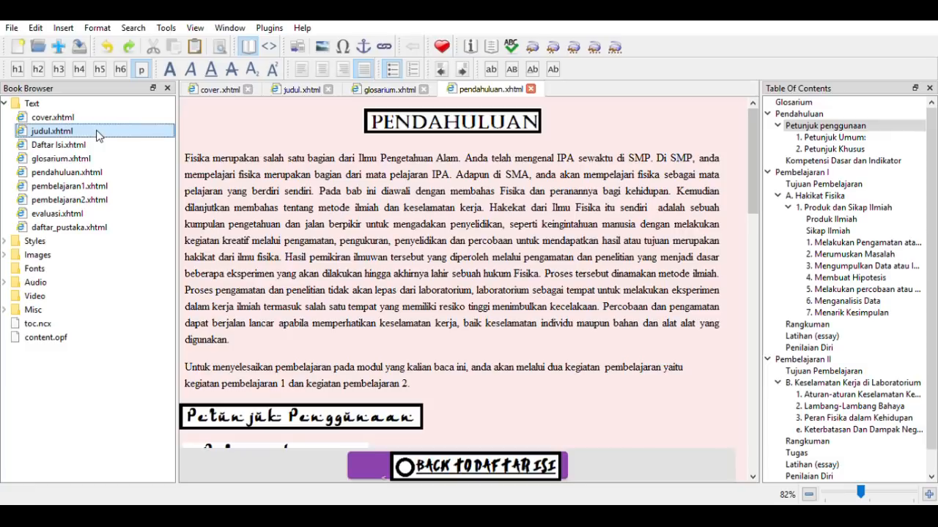
double_click(99, 133)
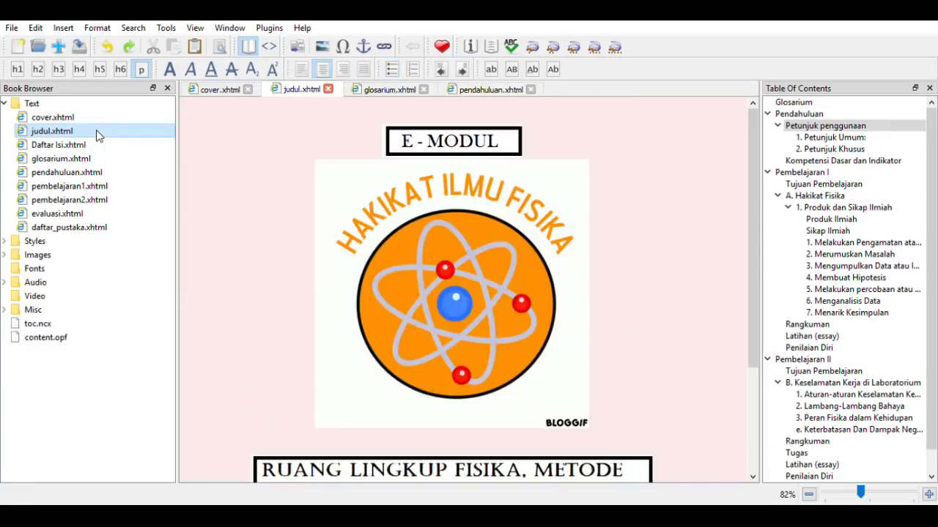
left_click_drag(753, 144, 762, 332)
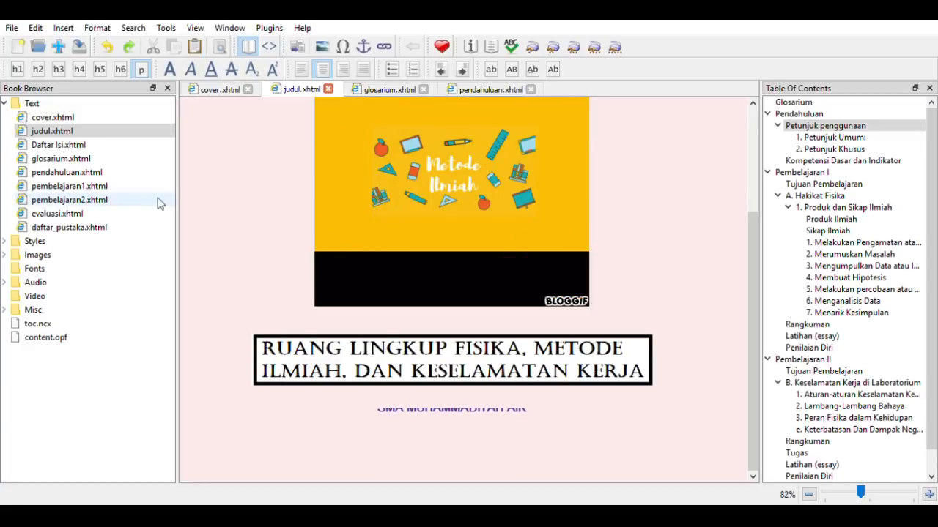
Open Daftar Isi.xhtml and test its Pendahuluan and Petunjuk penggunaan links.
left_click(111, 147)
double_click(112, 152)
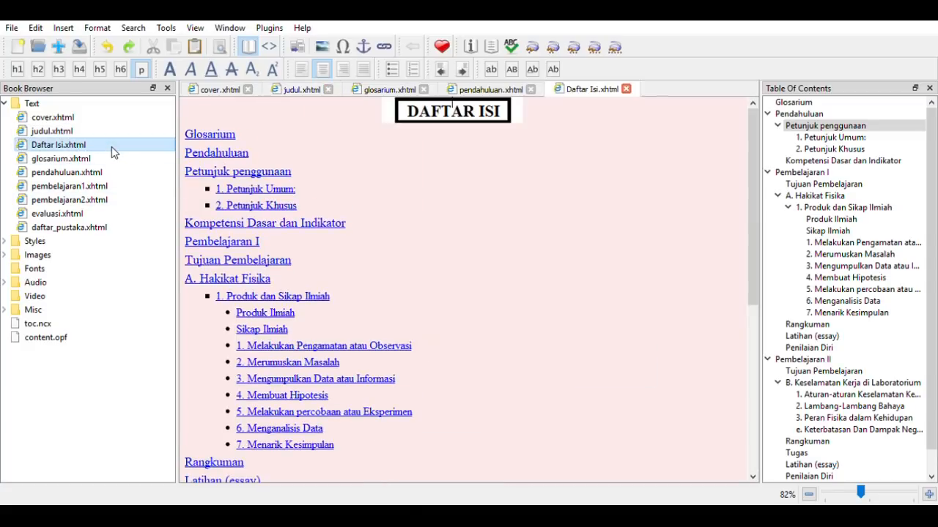
left_click(224, 153)
left_click(224, 159)
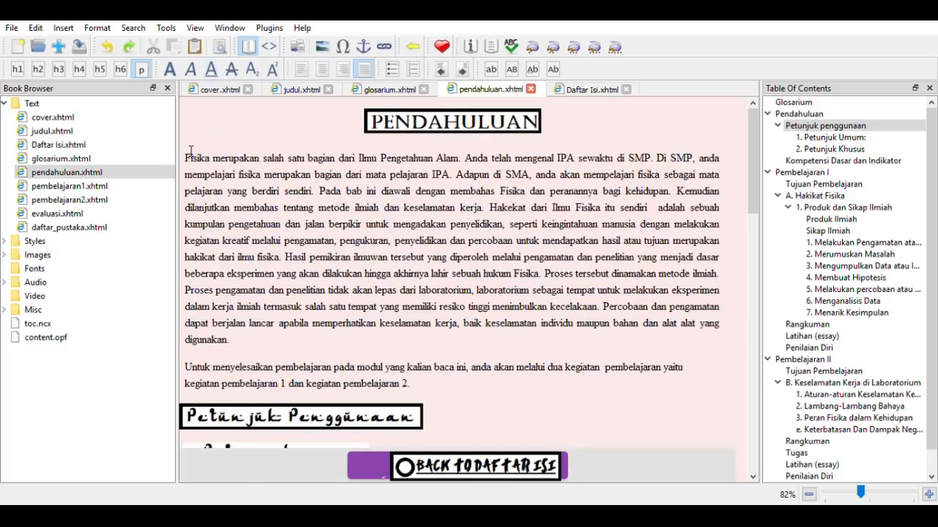
double_click(80, 145)
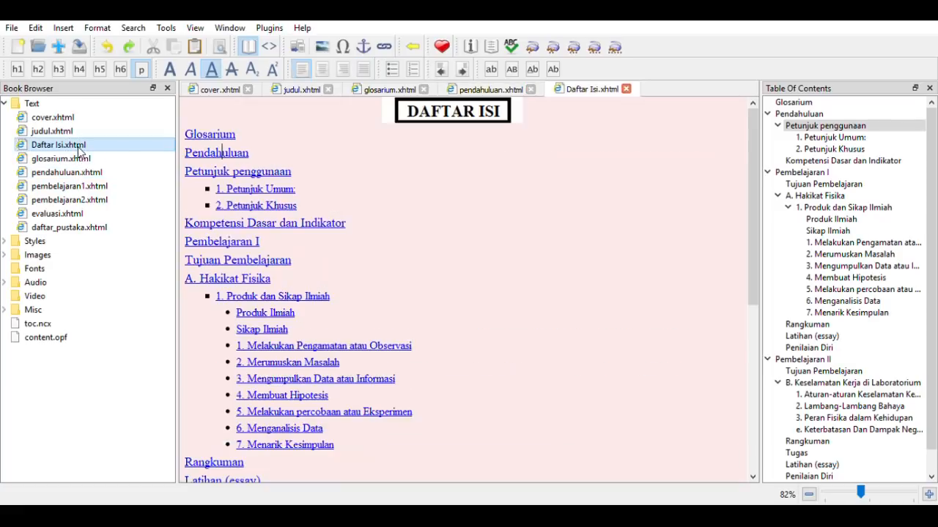
left_click(234, 173)
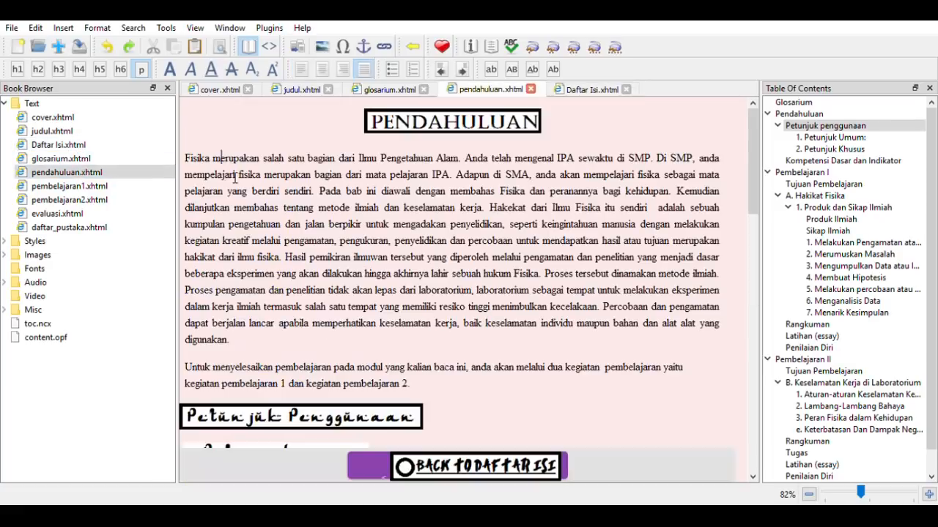
Open pembelajaran1.xhtml and look through the chapter down to the 2. Metode Ilmiah section.
left_click(113, 185)
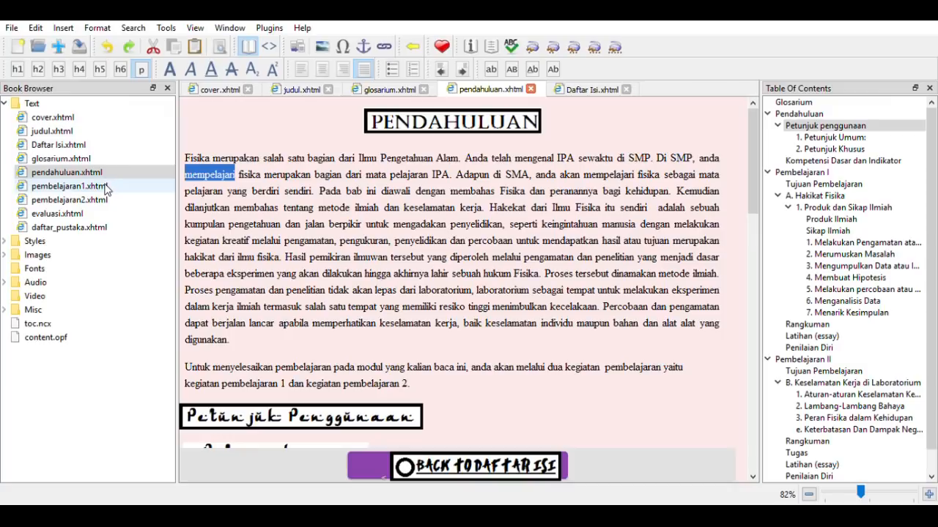
double_click(117, 186)
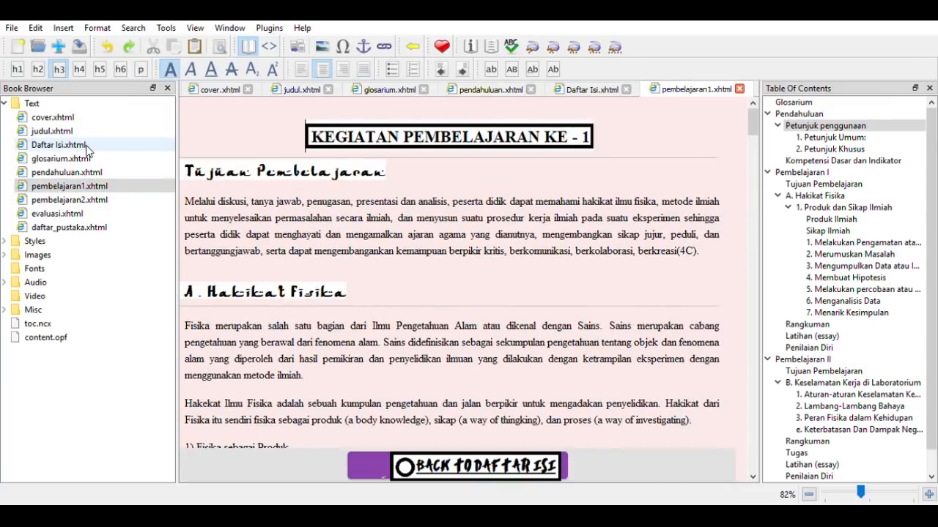
left_click(51, 300)
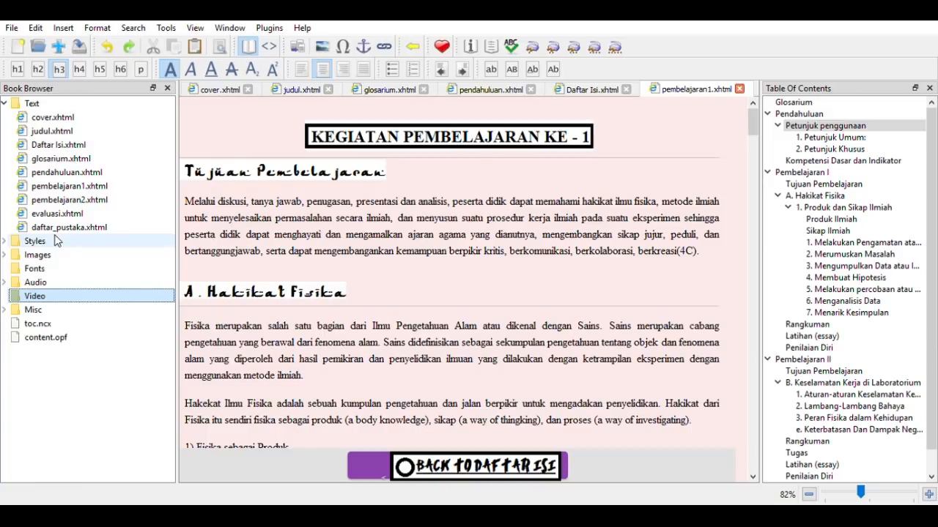
left_click_drag(755, 123, 754, 249)
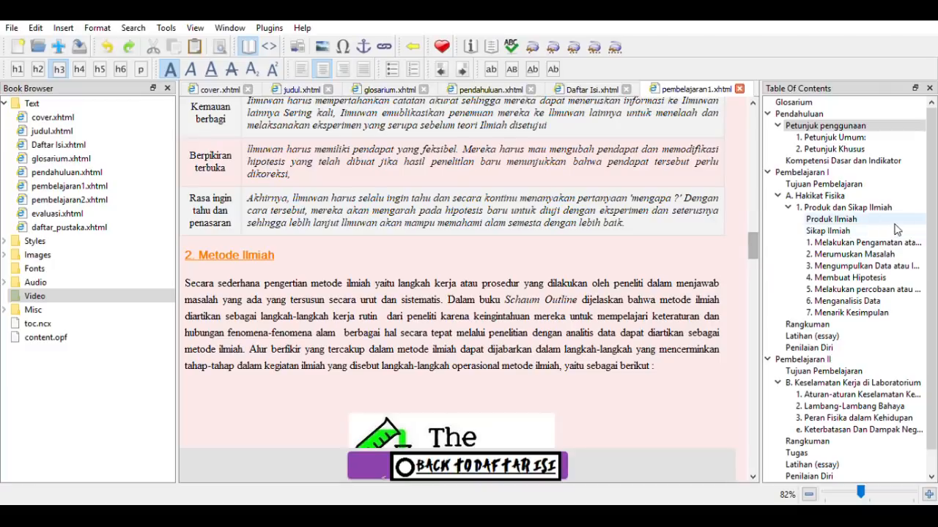
scroll(935, 374, "down", 1)
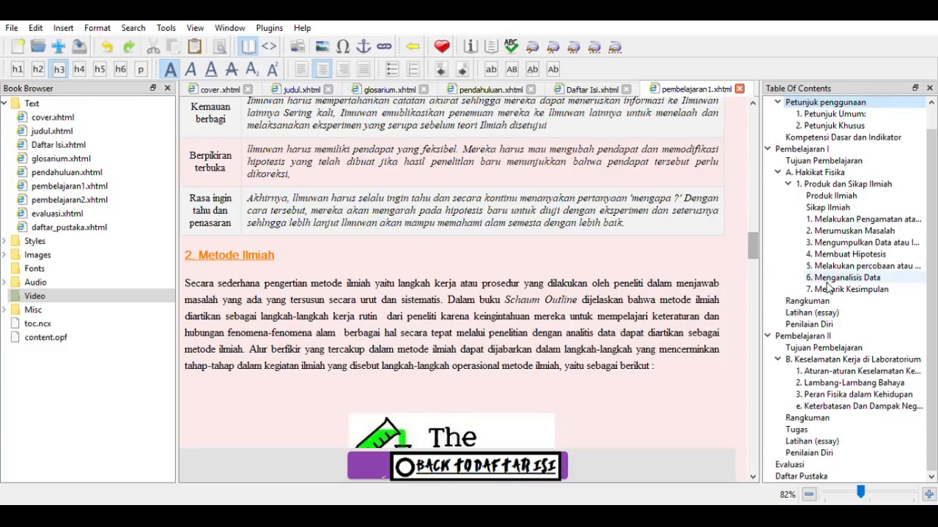
Use the table of contents to show the Pembelajaran II, Pembelajaran I and Evaluasi pages.
left_click(819, 337)
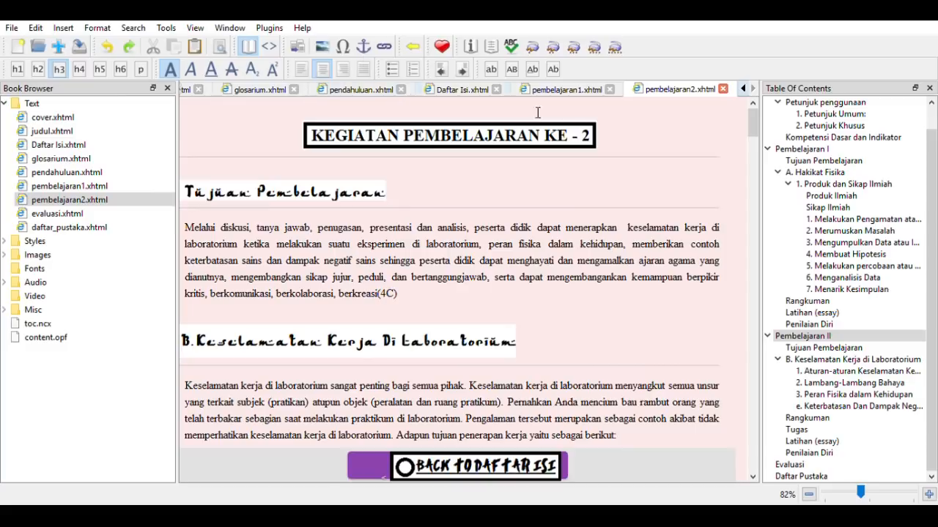
left_click(808, 149)
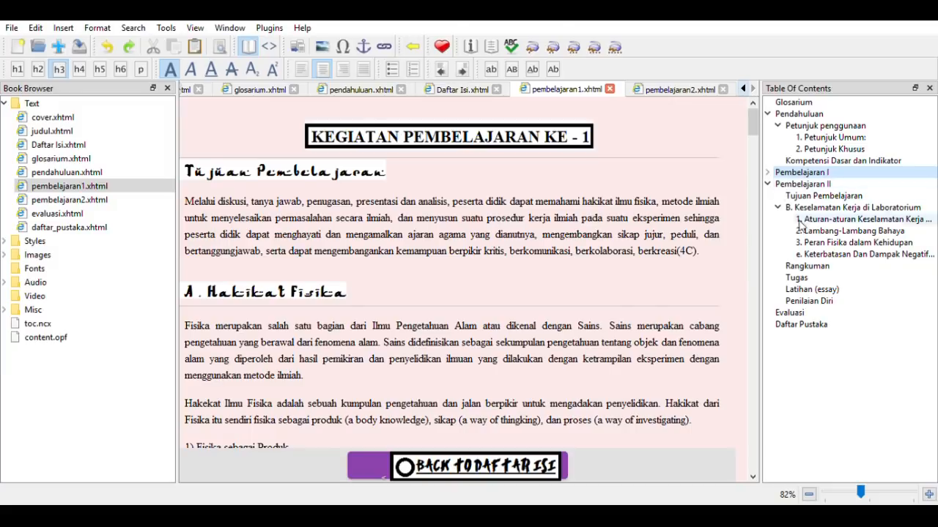
left_click(787, 314)
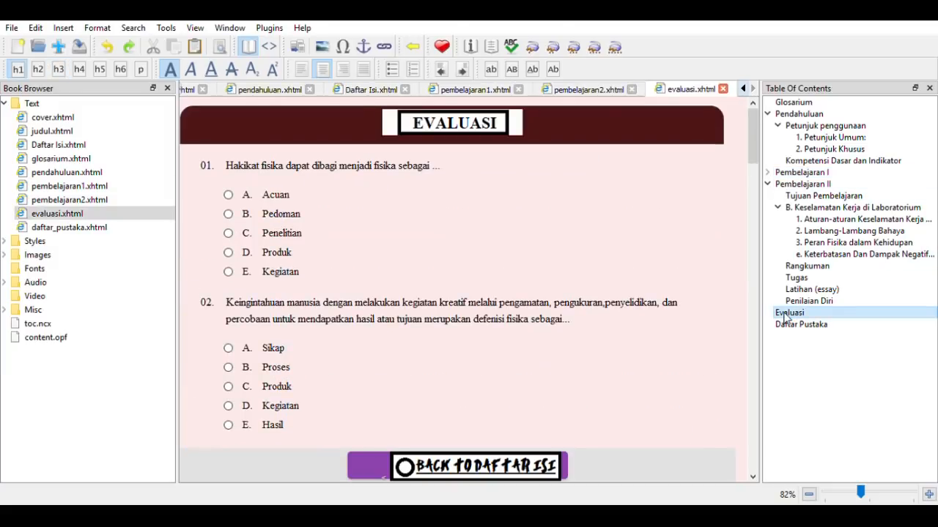
Insert a blank line after option E of question 01 on the Evaluasi page and remove it again.
left_click(459, 186)
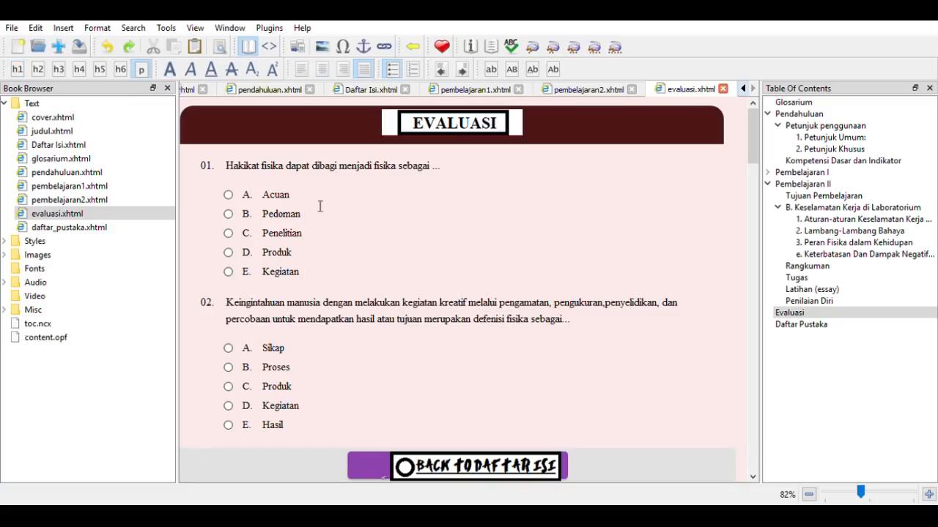
left_click(292, 208)
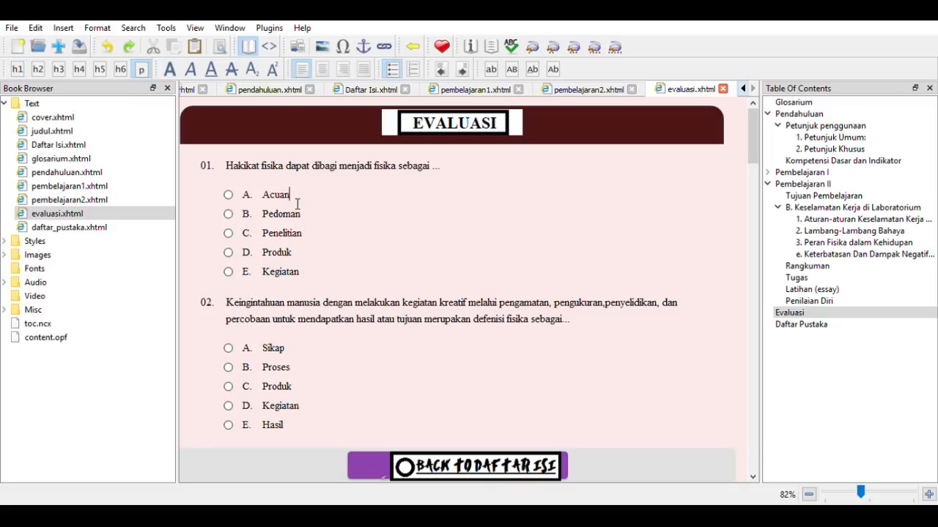
left_click(311, 283)
key("Return")
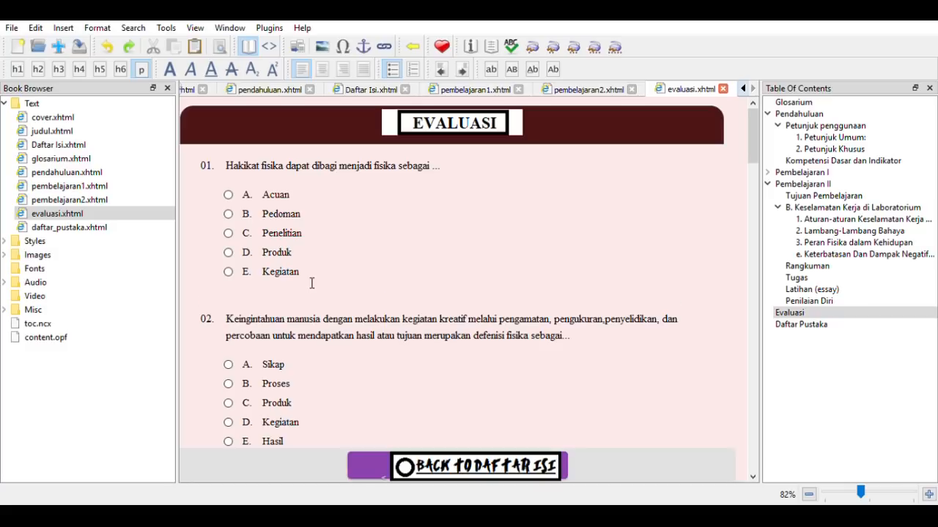
key("BackSpace")
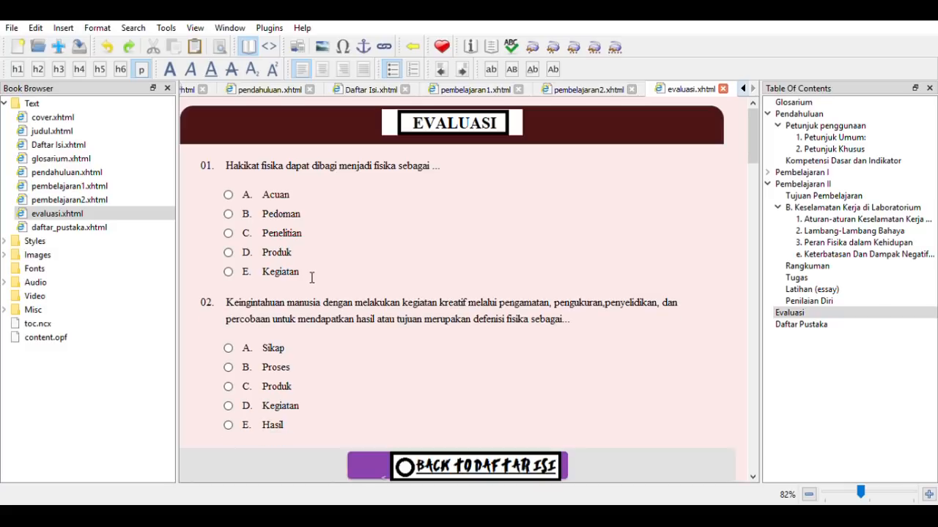
Replace the text of answer option A in question 01 of the Evaluasi page with "acuan".
double_click(275, 196)
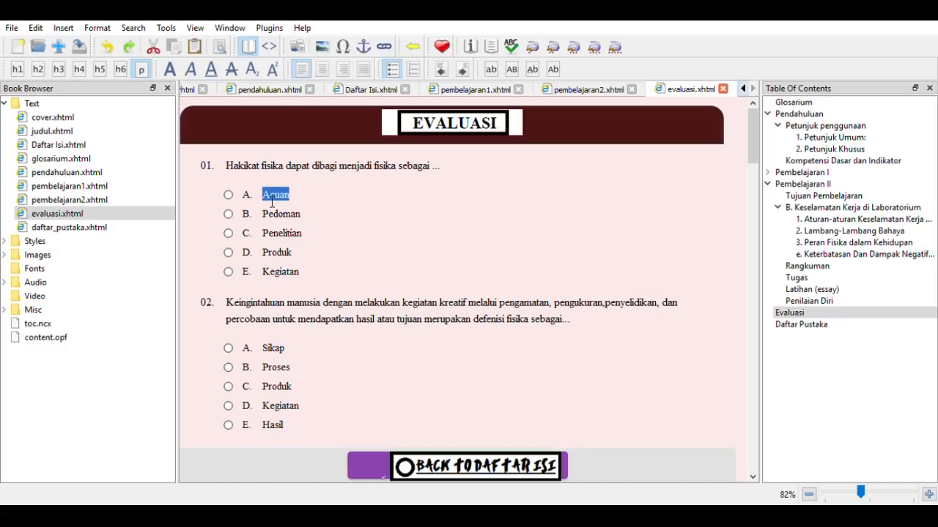
key("BackSpace")
type("acua")
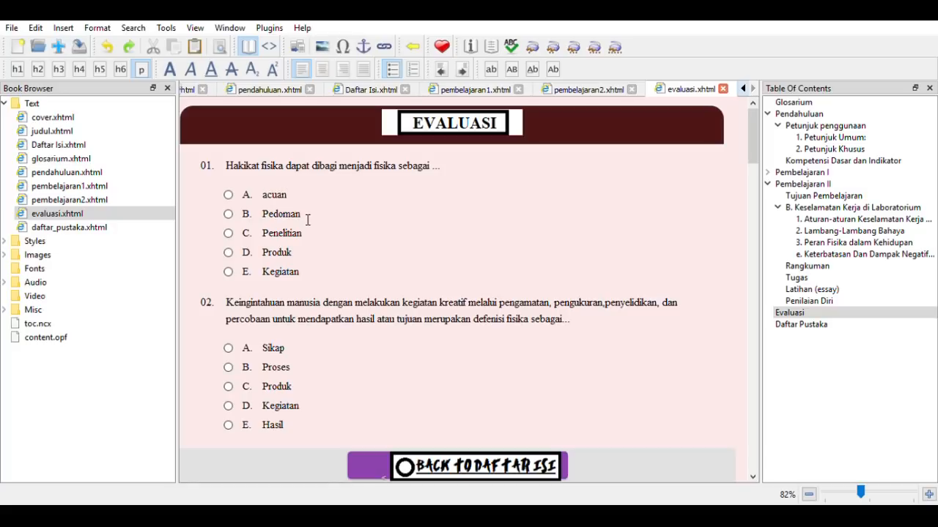
Show the Daftar Pustaka page and save the EPUB.
left_click(795, 326)
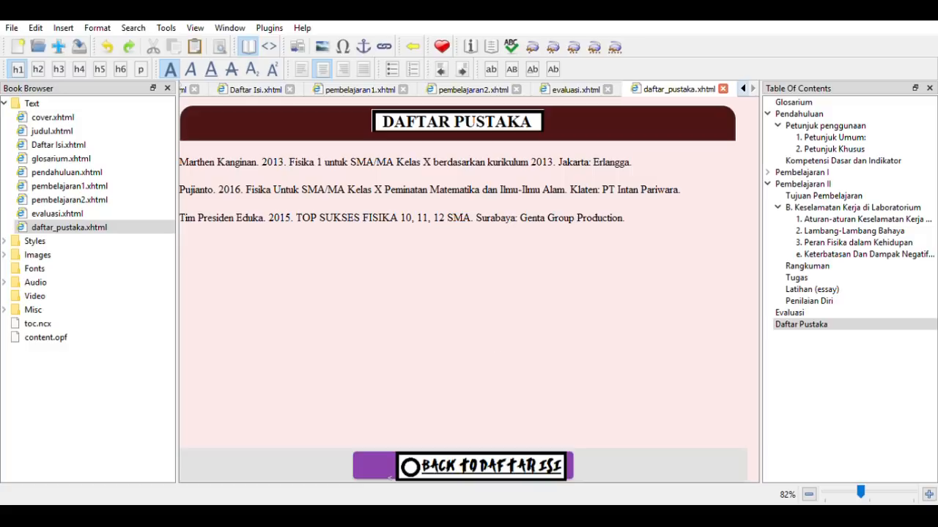
key("ctrl+s")
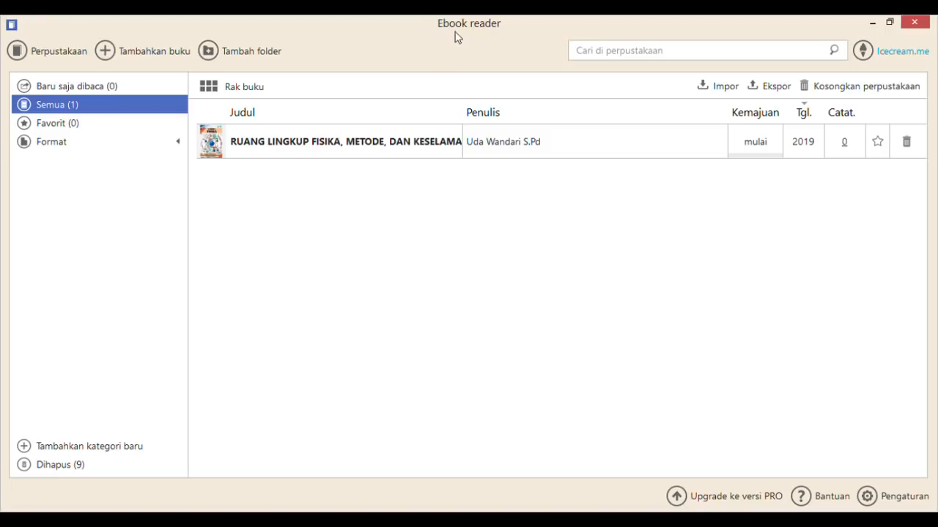
Open the RUANG LINGKUP FISIKA book in Ebook reader and page from the cover through the title page to DAFTAR ISI.
double_click(379, 152)
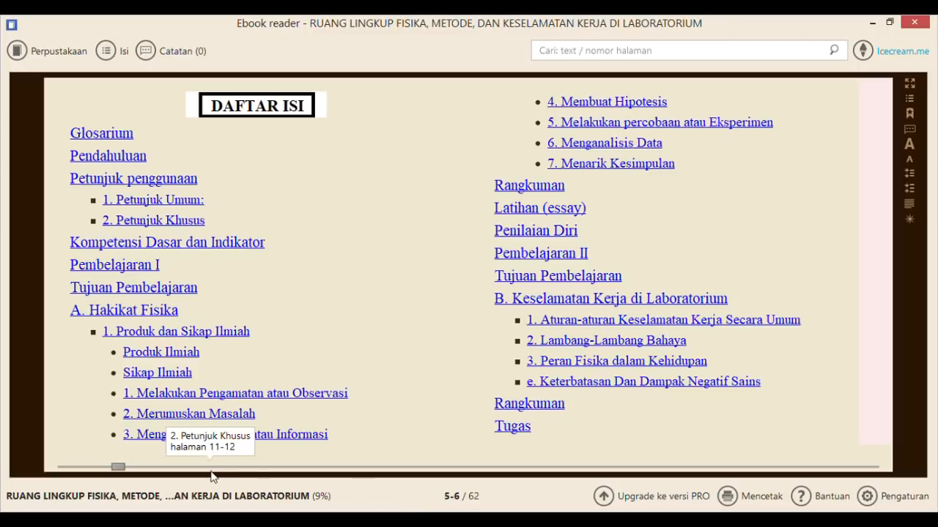
left_click_drag(118, 471, 62, 473)
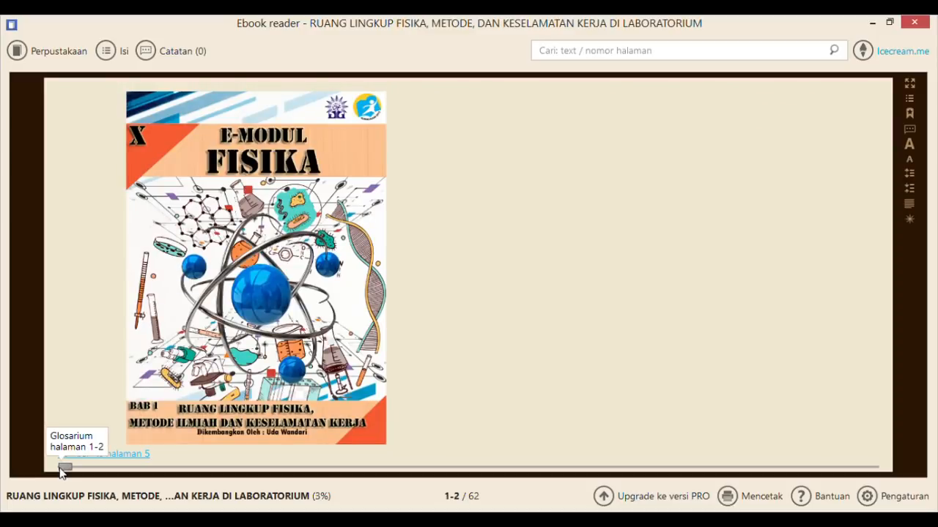
left_click_drag(61, 473, 90, 471)
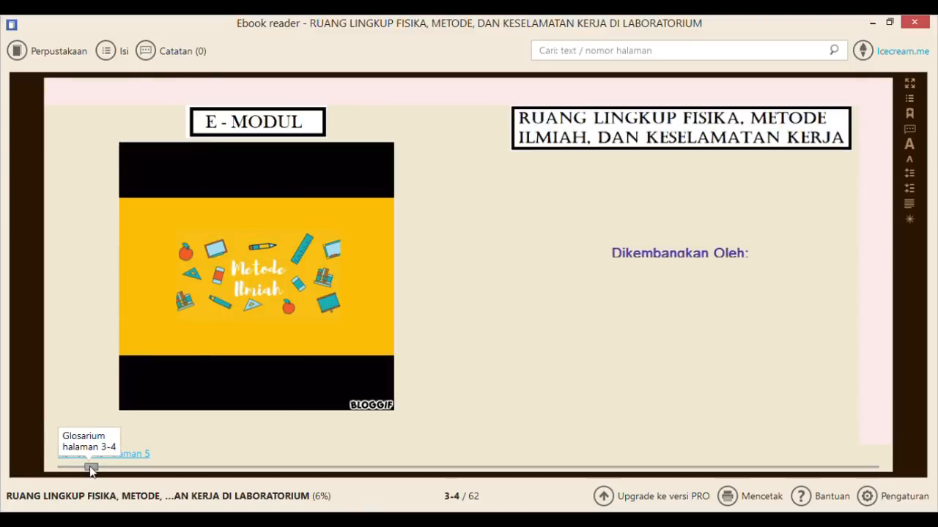
left_click_drag(90, 471, 109, 470)
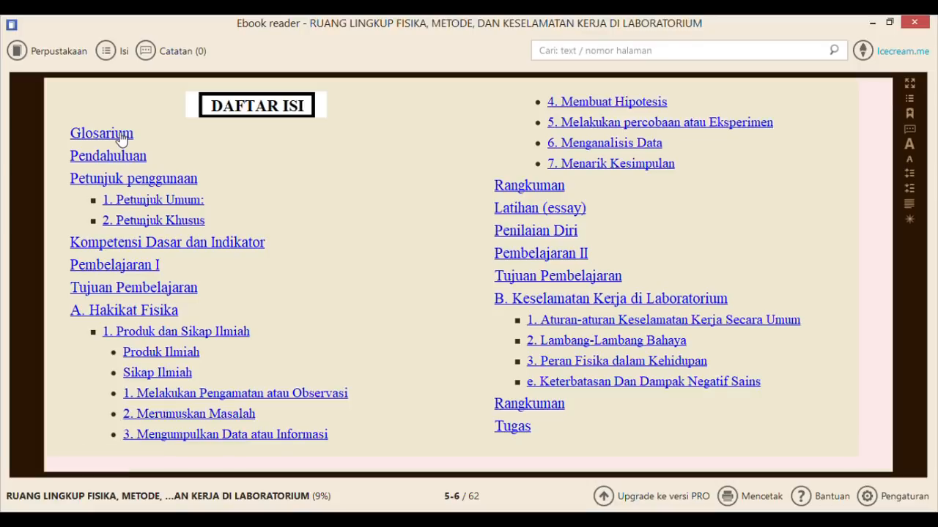
Follow the Petunjuk penggunaan link, return to DAFTAR ISI with the in-page link, and follow the A. Hakikat Fisika link.
left_click(129, 187)
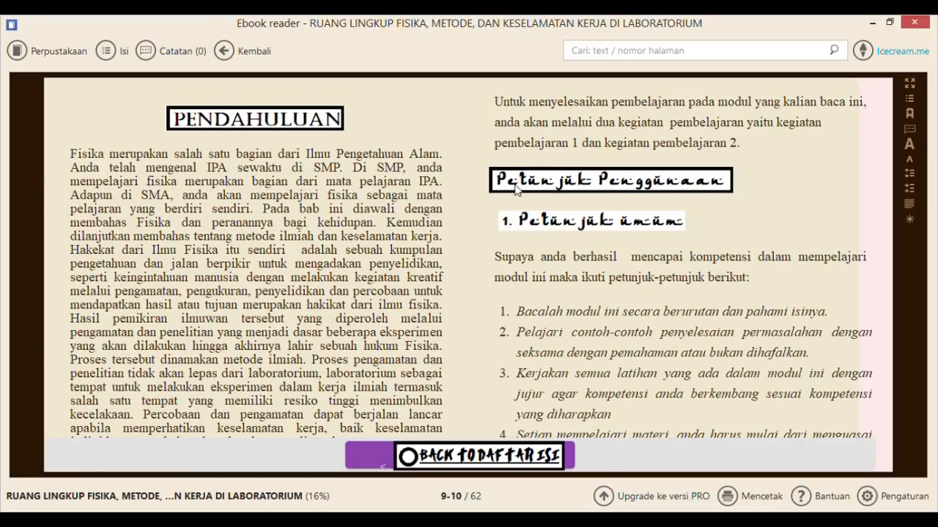
left_click(436, 455)
left_click(168, 313)
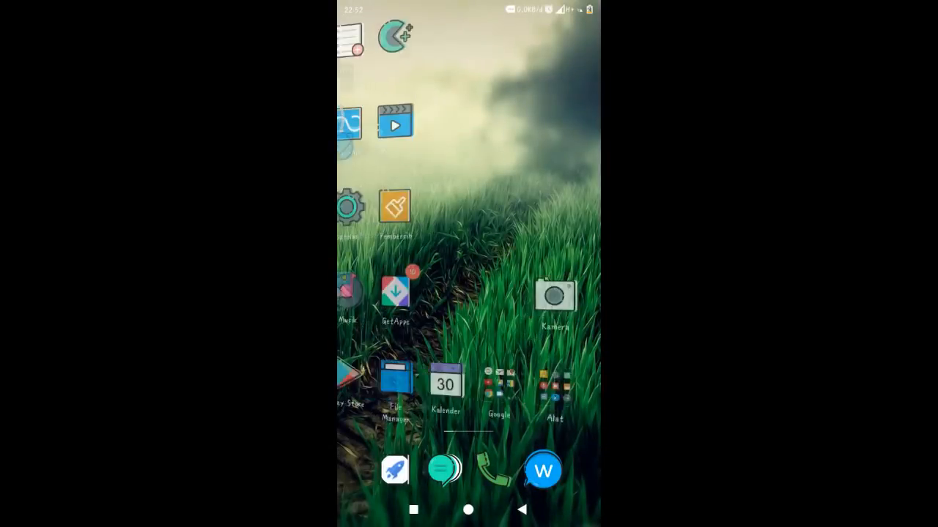
Switch to Google Play on the phone and search for "epup" to find EPUB reader apps.
left_click(370, 374)
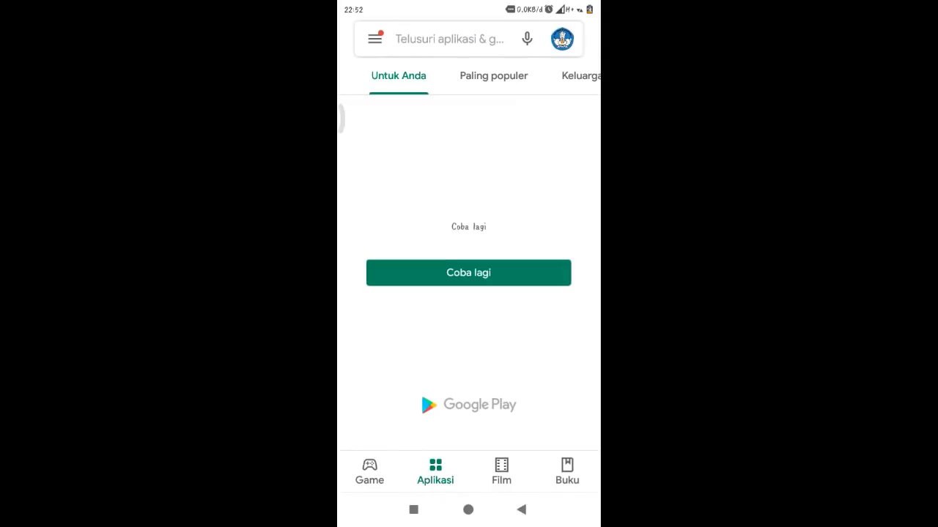
left_click(449, 39)
left_click(398, 80)
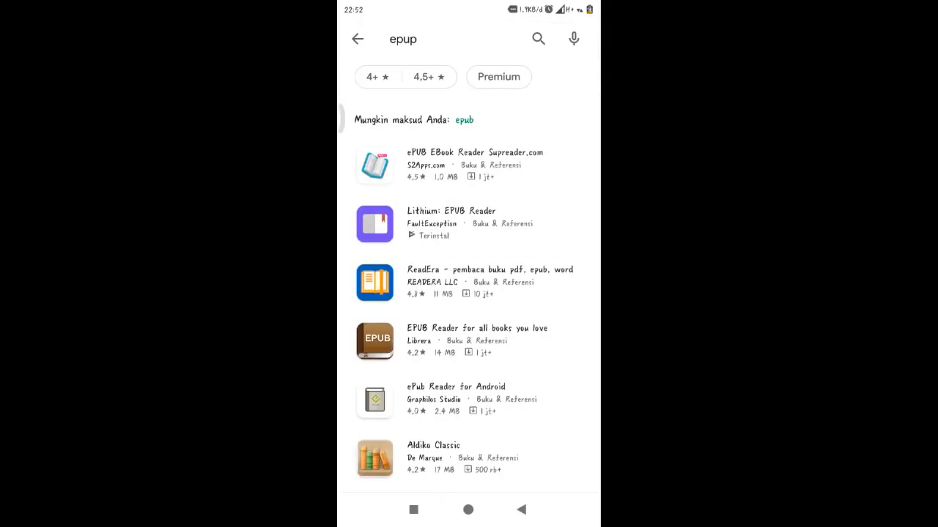
Open the Google Play page of Lithium: EPUB Reader, launch the app and refresh its book library.
left_click(455, 223)
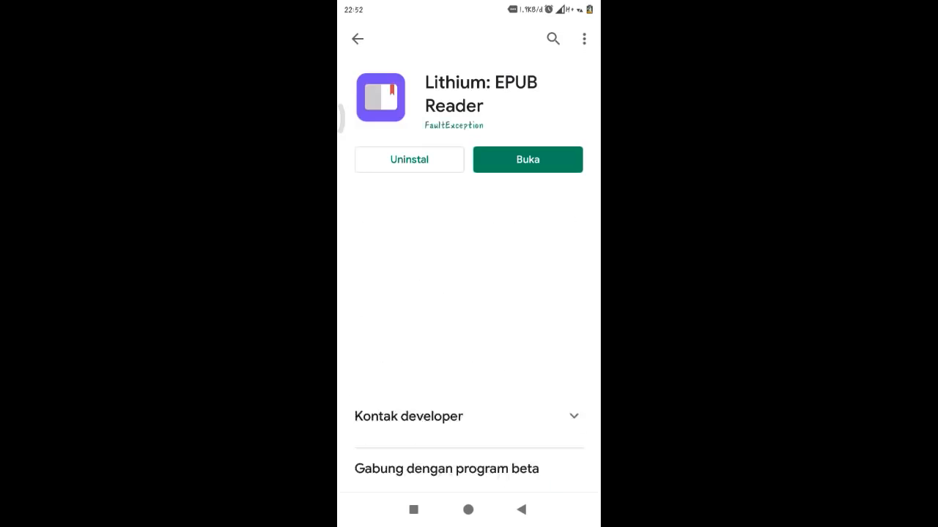
left_click(527, 159)
left_click(468, 364)
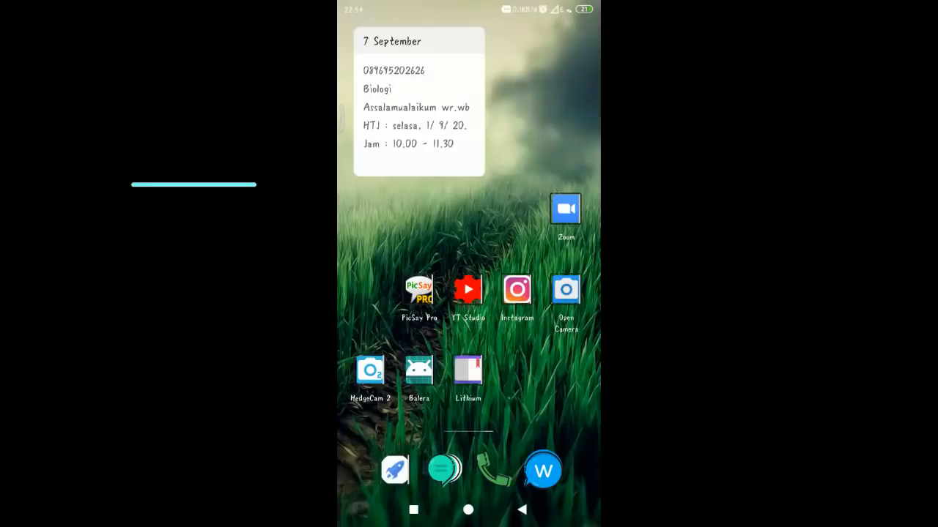
Launch Lithium from the home screen and open the RUANG LINGKUP FISIKA book from My books.
left_click(469, 370)
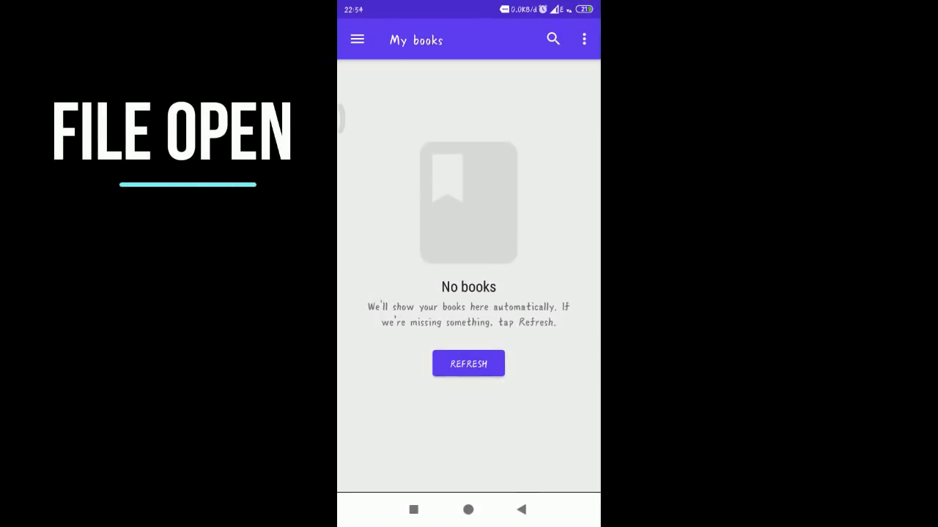
left_click(358, 39)
left_click(406, 83)
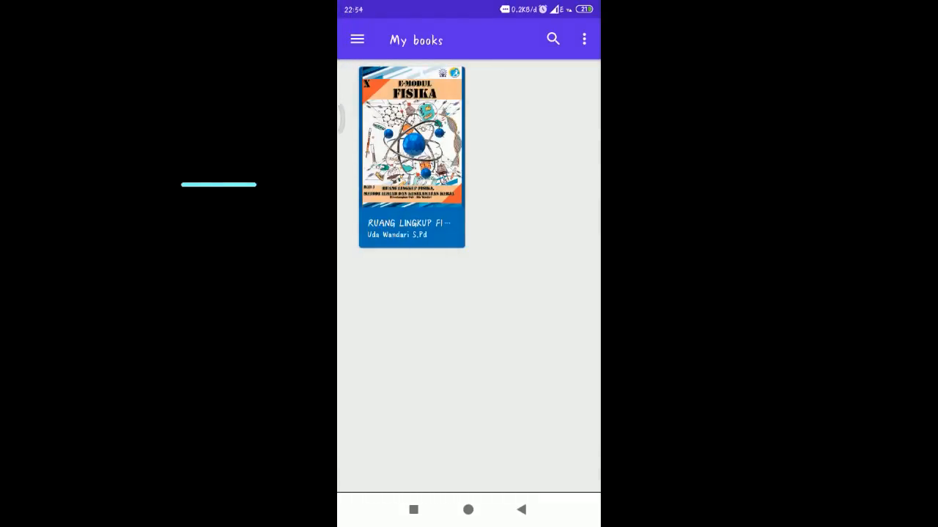
left_click(412, 154)
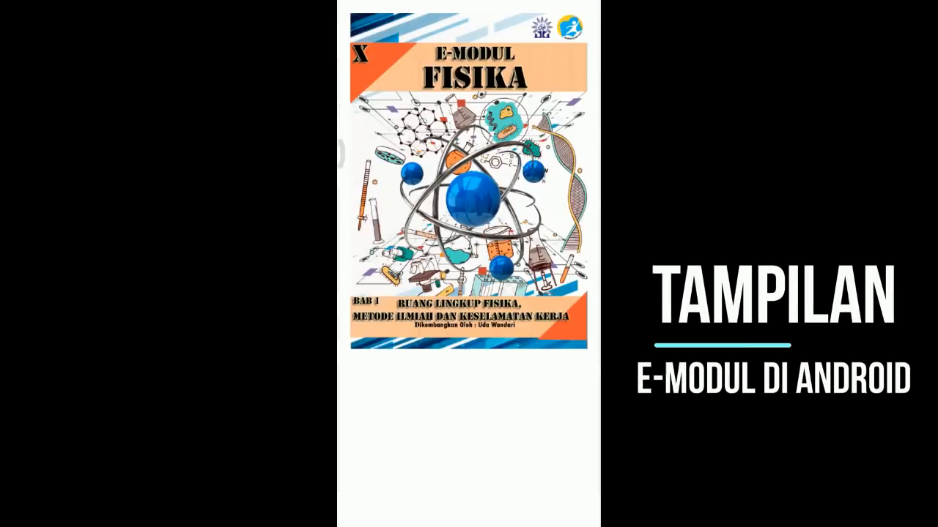
Page from the cover to the title page and expand Pendahuluan, Pembelajaran I and Pembelajaran II in the book's contents list.
left_click_drag(528, 293, 380, 293)
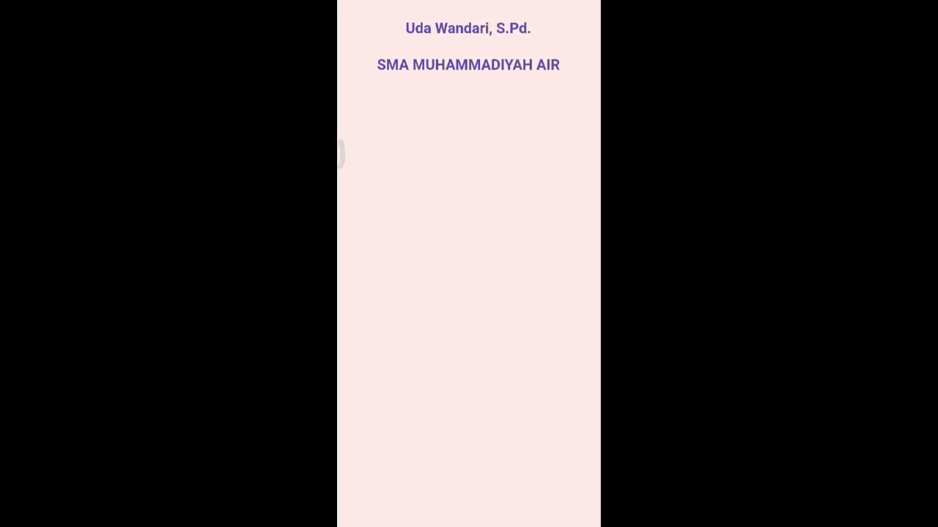
left_click_drag(597, 293, 469, 293)
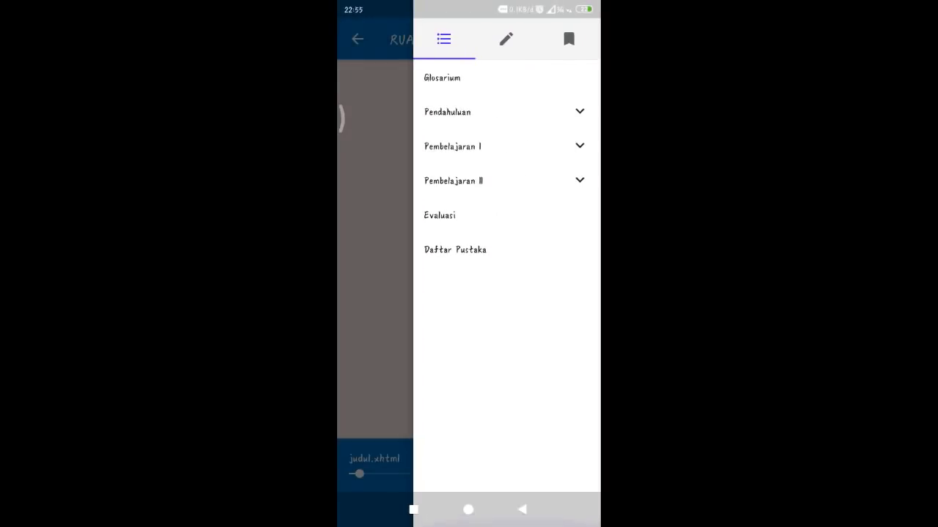
left_click(580, 111)
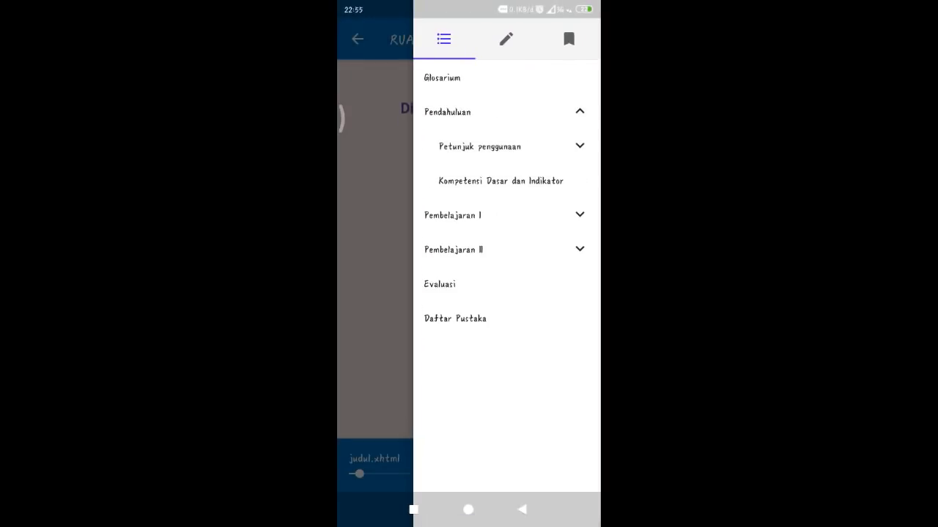
left_click(580, 215)
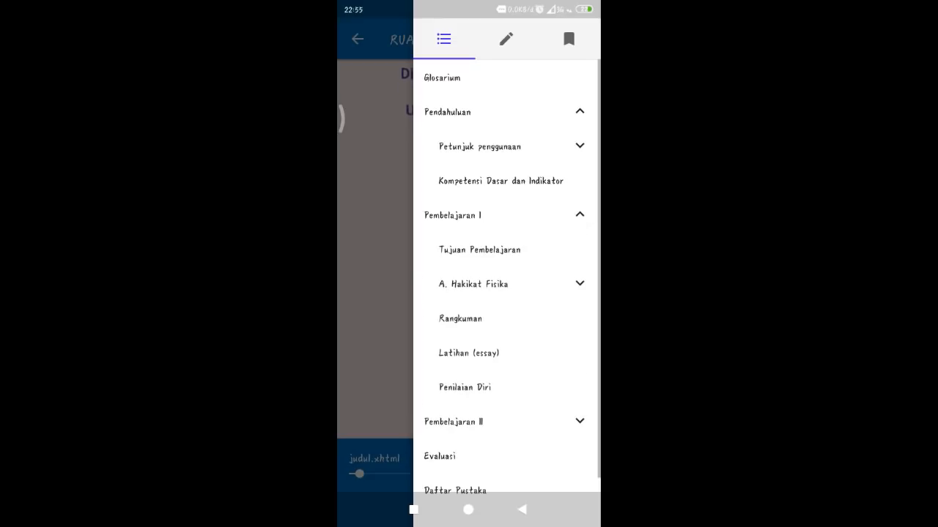
left_click(580, 421)
scroll(506, 293, "down", 5)
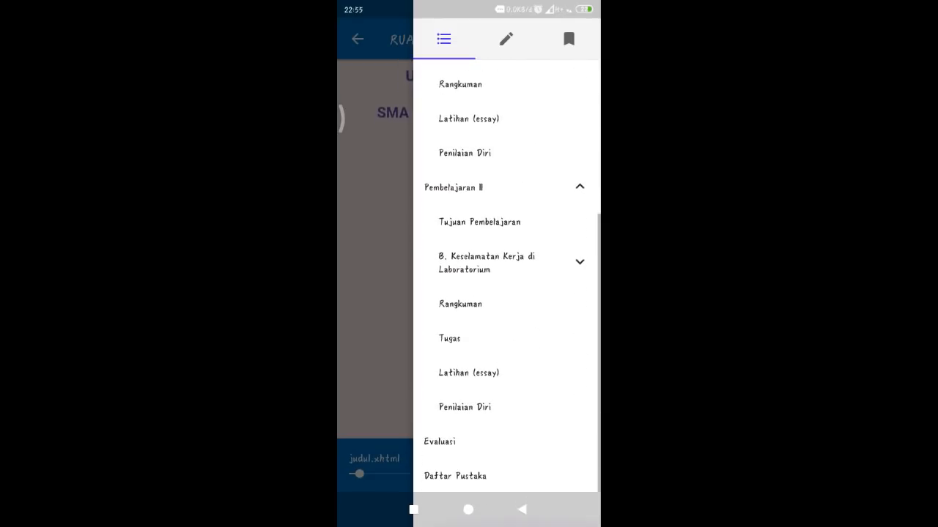
scroll(506, 293, "up", 5)
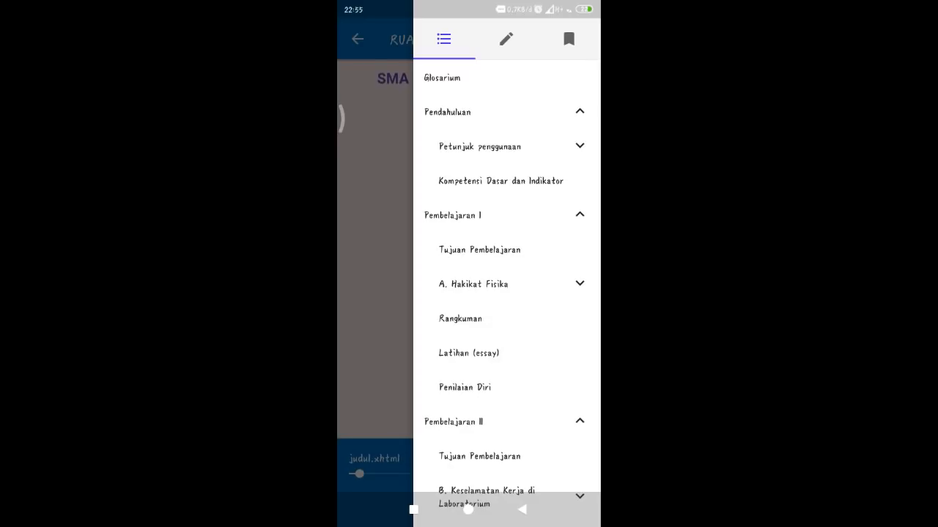
Open the Pendahuluan chapter from the contents, page through it and jump ahead to Latihan (essay).
left_click(448, 111)
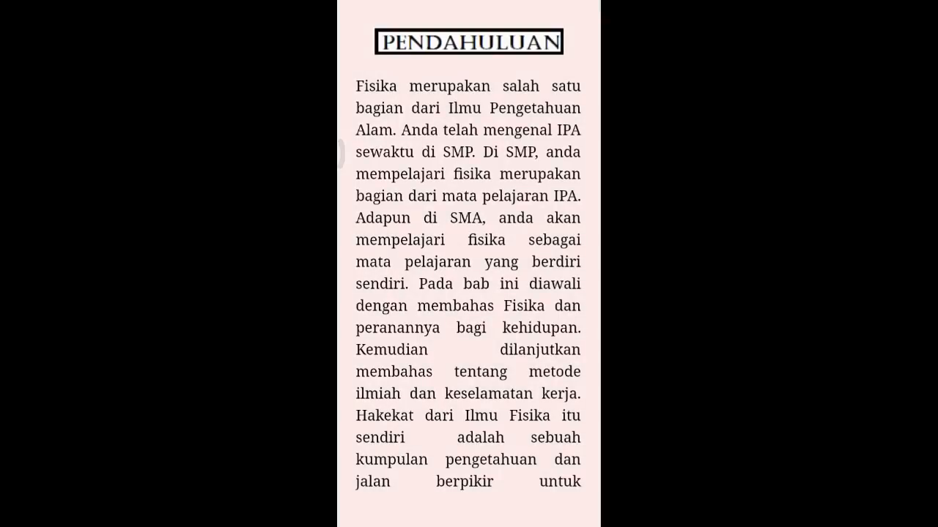
scroll(469, 278, "down", 1)
left_click_drag(594, 293, 476, 293)
left_click(373, 293)
left_click(469, 264)
left_click(414, 474)
left_click_drag(414, 474, 480, 474)
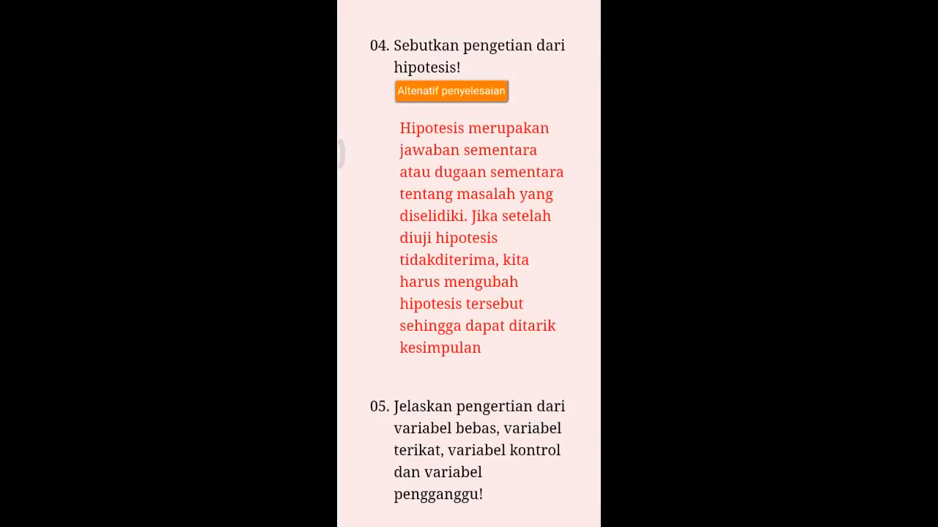
Toggle the Altenatif penyelesaian answers of essay questions 04 and 05.
scroll(469, 264, "down", 1)
left_click(451, 86)
scroll(468, 264, "up", 1)
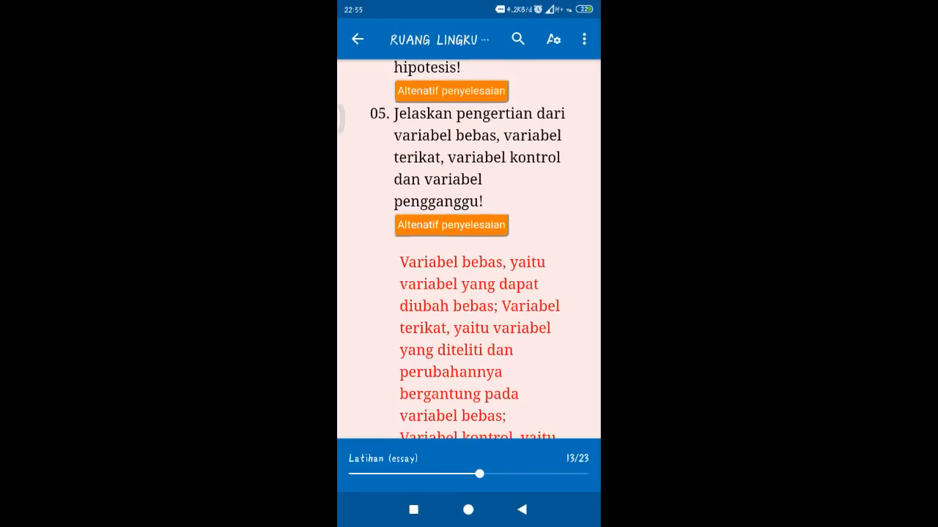
Return to My books, refresh the library and reopen the RUANG LINGKUP FISIKA book.
left_click(358, 39)
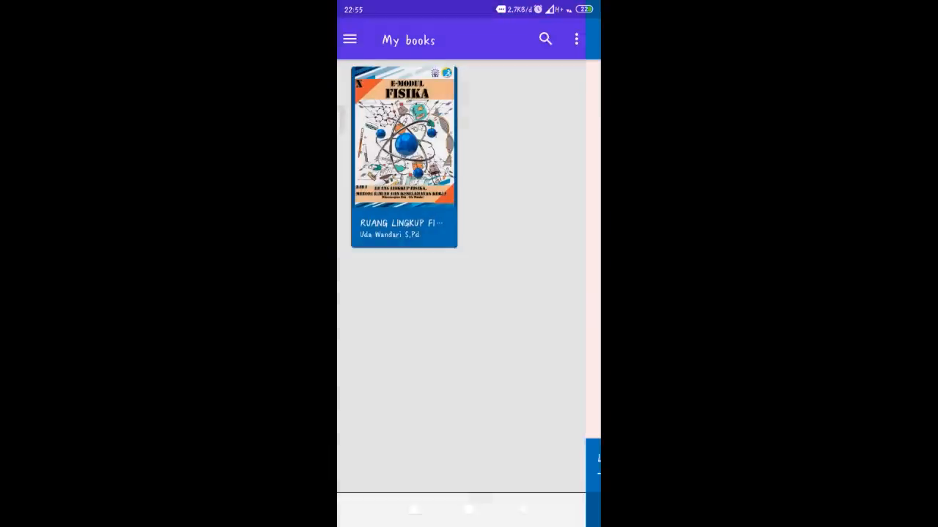
left_click(584, 39)
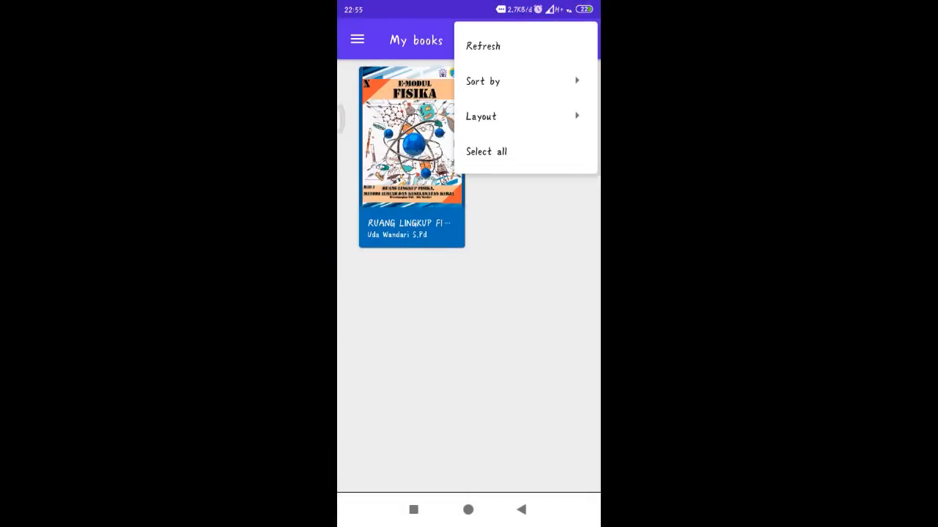
left_click(483, 46)
left_click(411, 147)
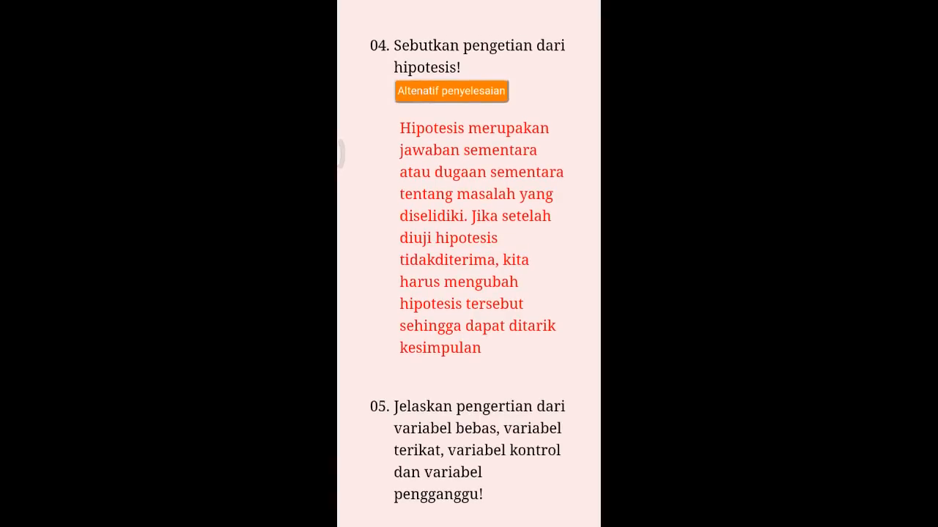
left_click(469, 264)
left_click(584, 38)
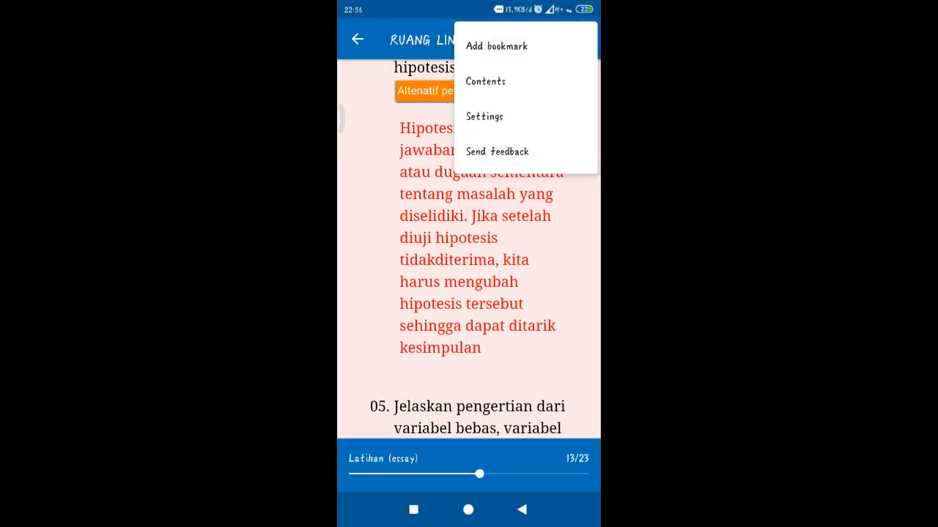
key("Escape")
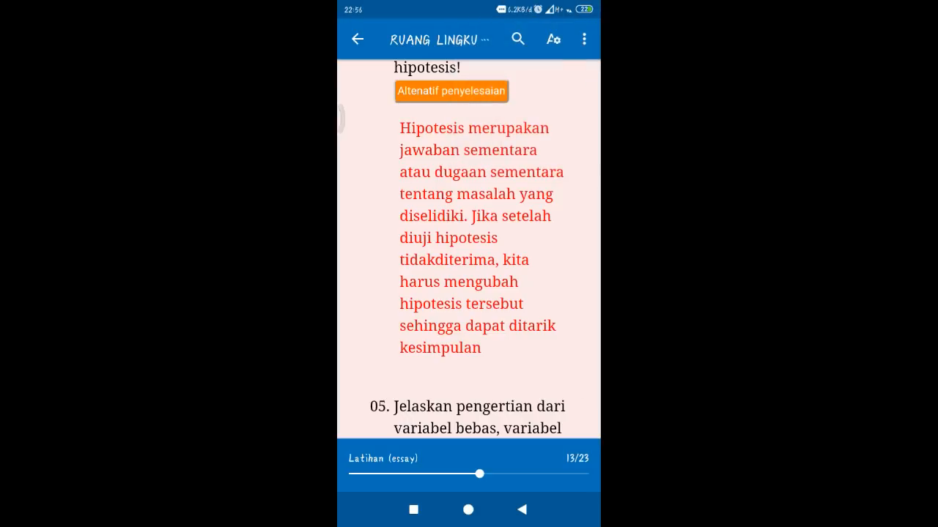
Go to the Evaluasi chapter through the book's contents list.
left_click(468, 264)
left_click(585, 38)
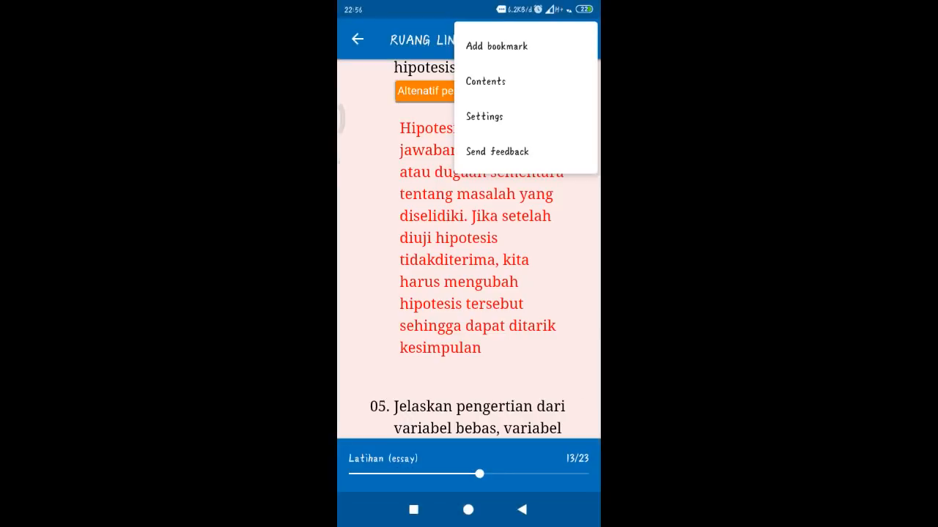
left_click(485, 81)
left_click(439, 387)
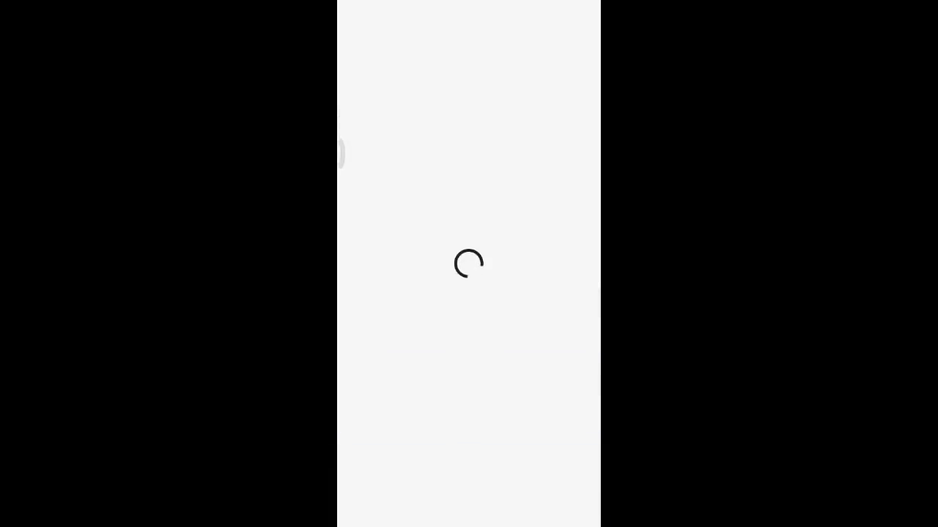
Answer the Evaluasi quiz with A. Acuan for question 01, B. Proses for question 02 and option C for question 03.
left_click(406, 177)
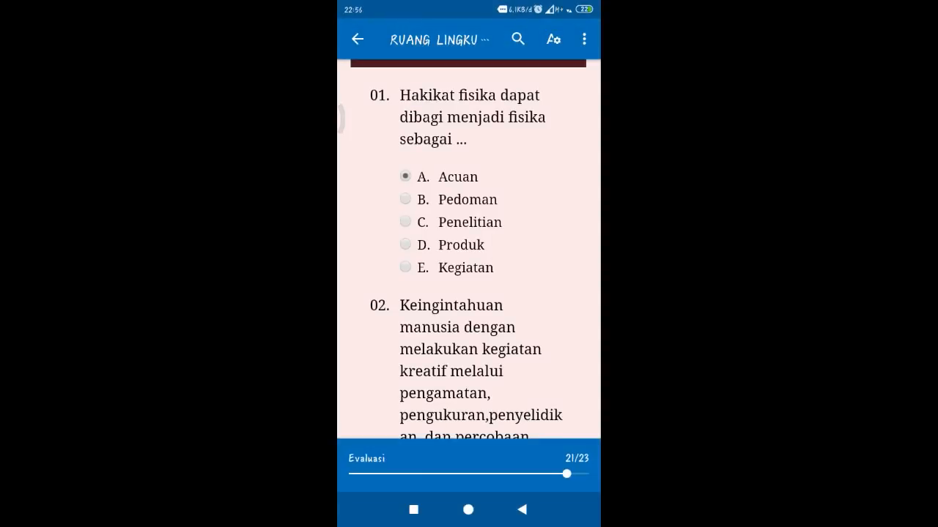
left_click_drag(542, 293, 400, 293)
left_click(405, 101)
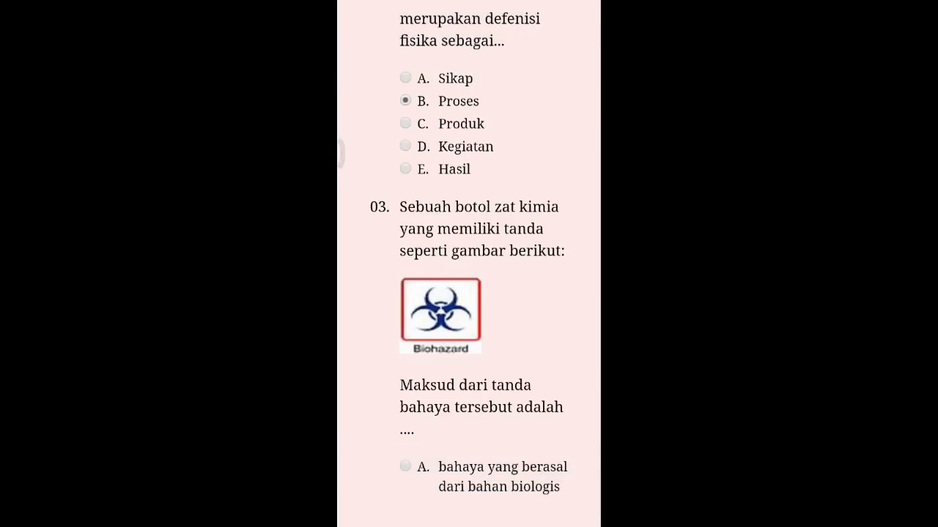
left_click_drag(542, 293, 399, 293)
left_click(405, 99)
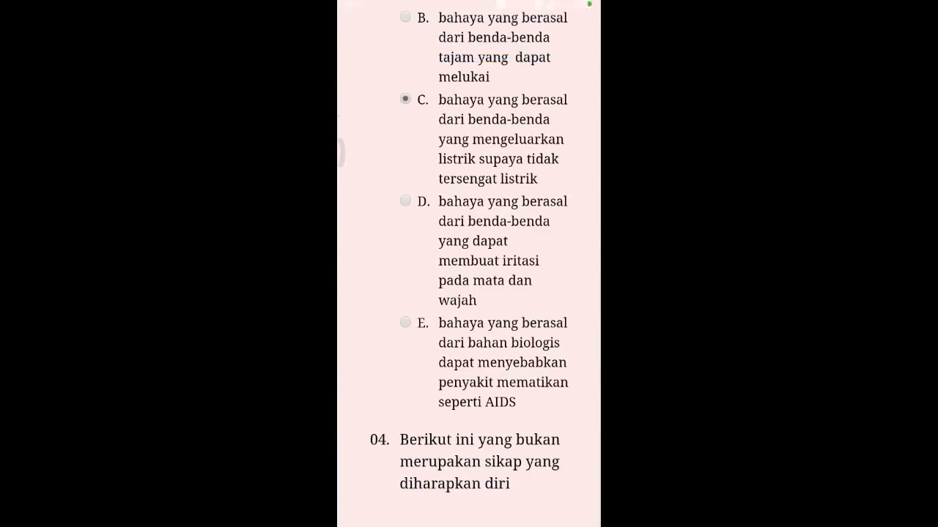